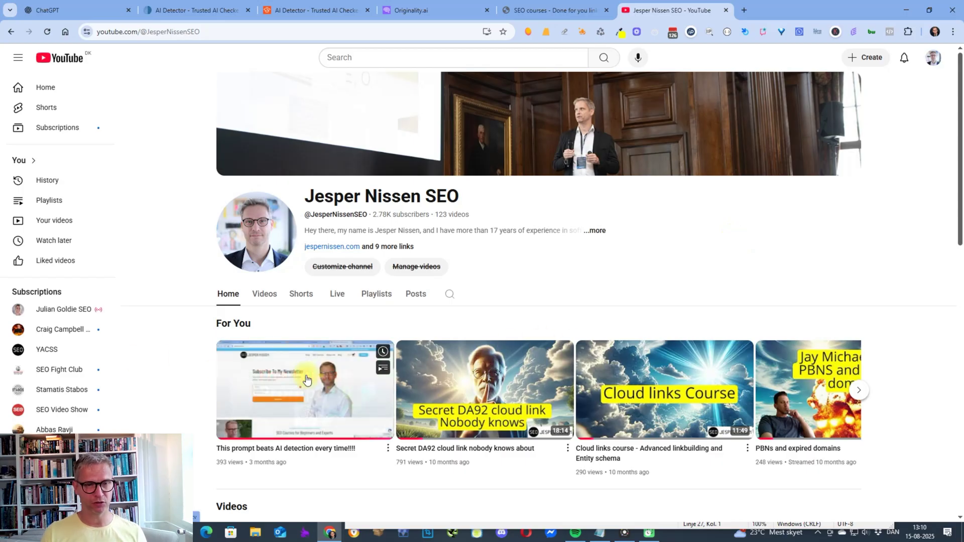
Step: Pass the ZeroGPT 3.96% result and the Scribbr detector to reach Originality.ai's empty Untitled Scan
mouse_move(330, 463)
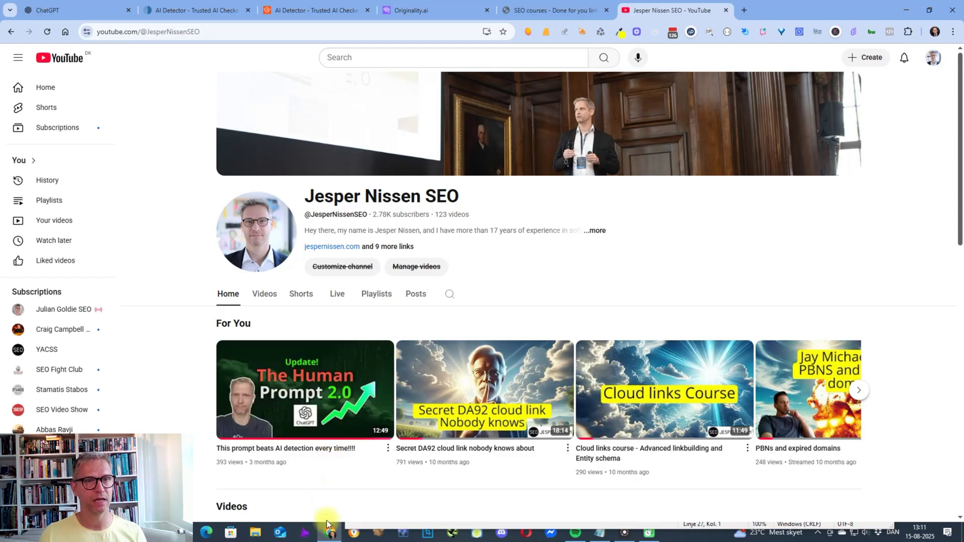
click(186, 12)
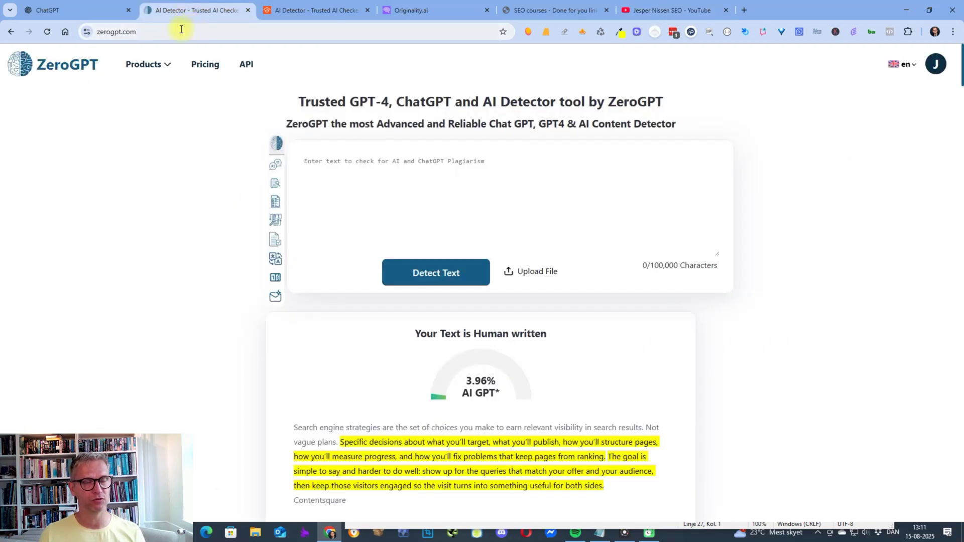
click(318, 13)
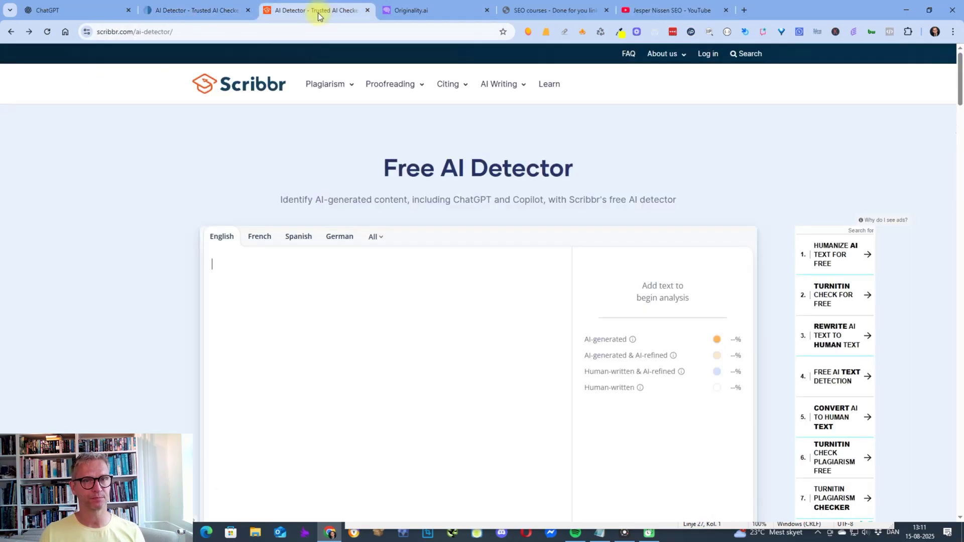
click(421, 10)
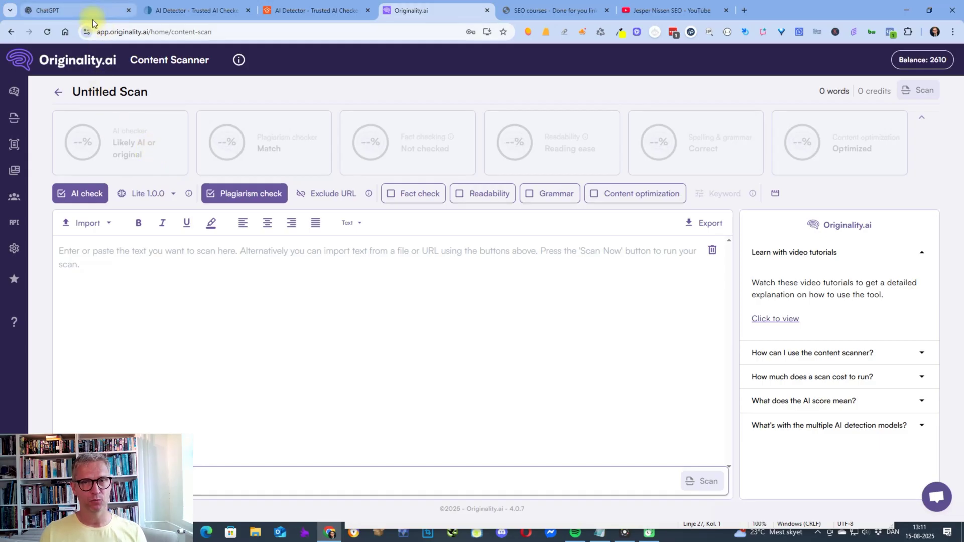
Step: Bring the Notepad file holding the 'Human Prompt Version 2' prompt to the front
key(alt+Tab)
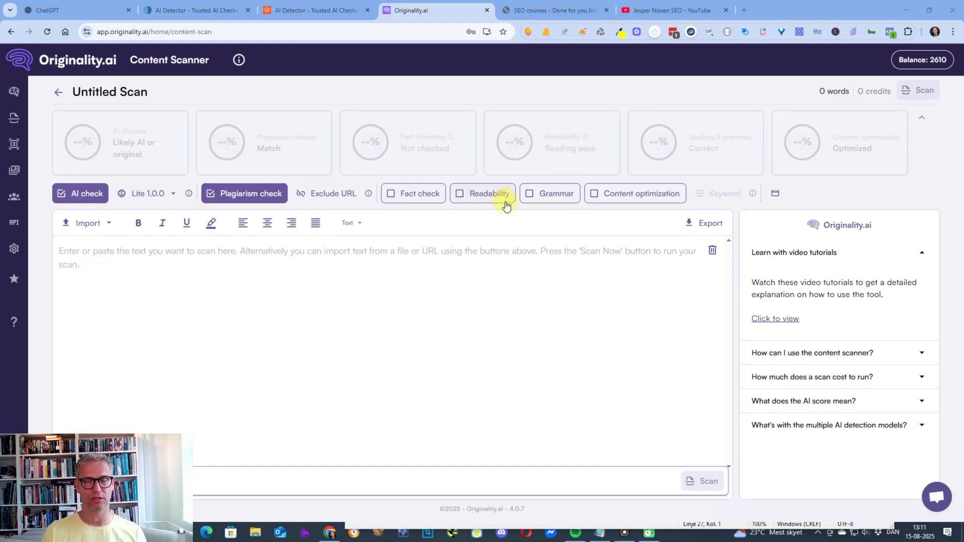
key(alt+Tab)
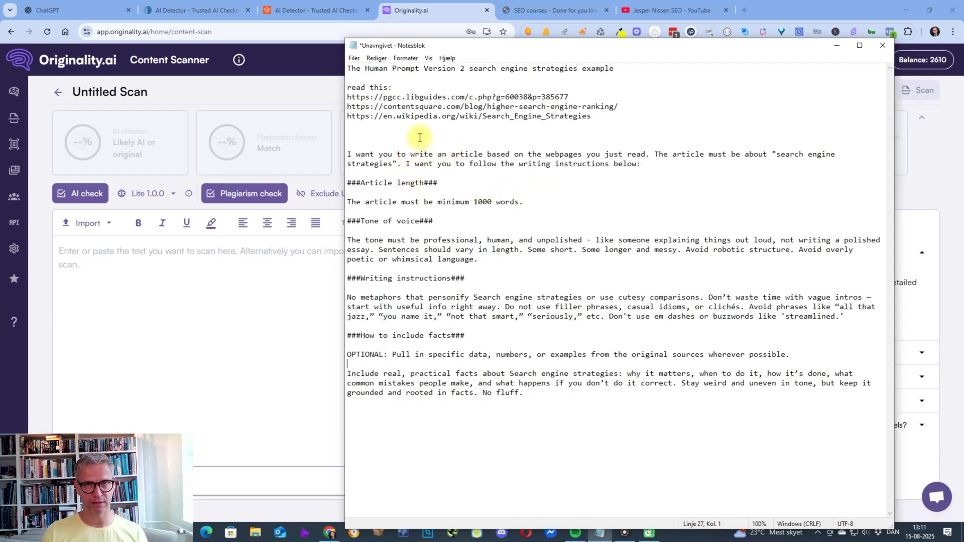
Step: Select the phrase 'search engine strategies' in the Notepad prompt's first line
drag(577, 67, 460, 71)
key(ctrl+c)
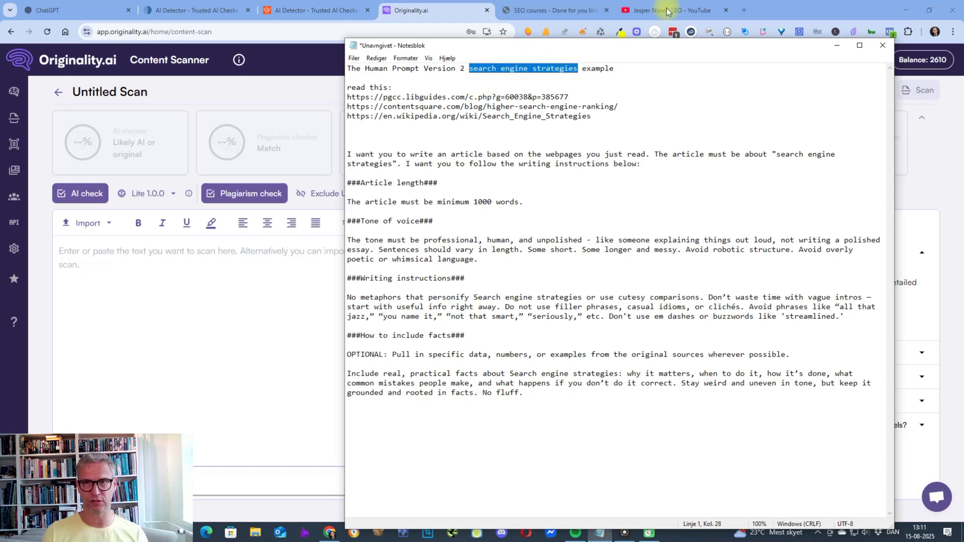
Step: Search Google for 'search engine strategies' in a new tab
click(744, 10)
text(google.dk)
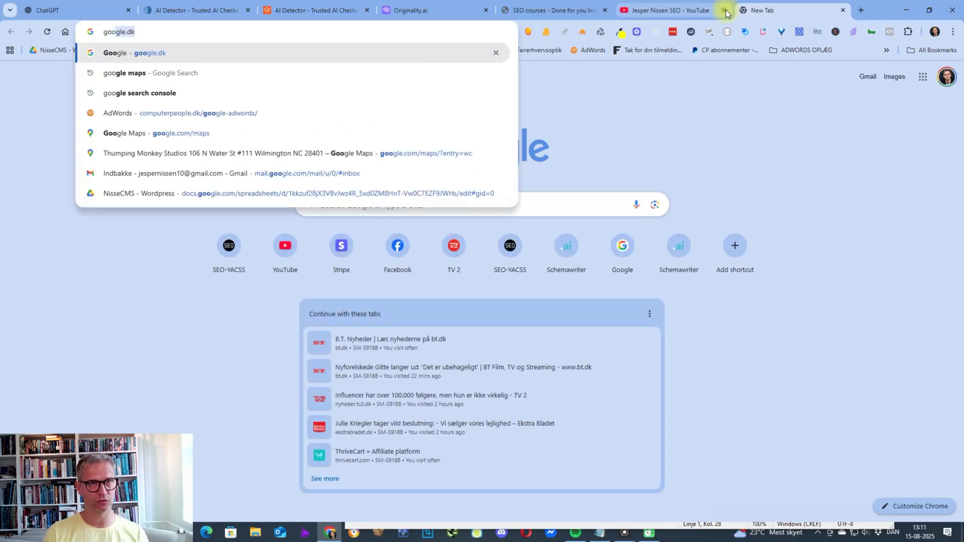
key(Return)
key(ctrl+v)
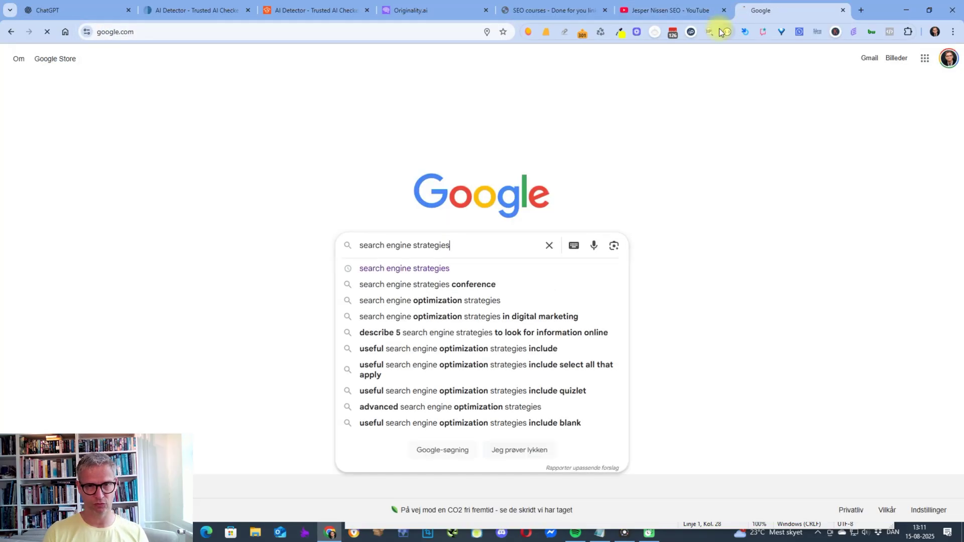
key(Return)
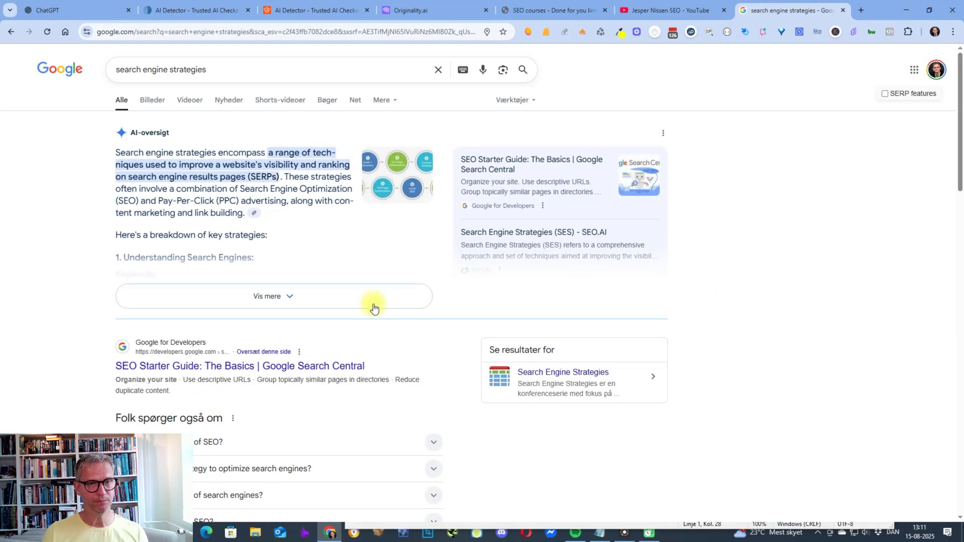
Step: Scroll through the Google results, then return to the ChatGPT start page
scroll(417, 301, down, 5)
scroll(416, 305, down, 2)
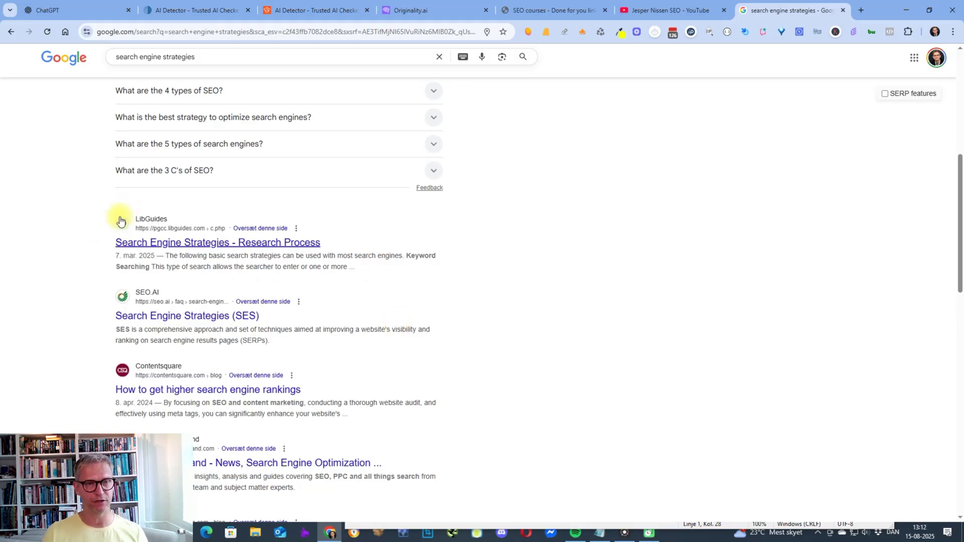
scroll(140, 206, down, 1)
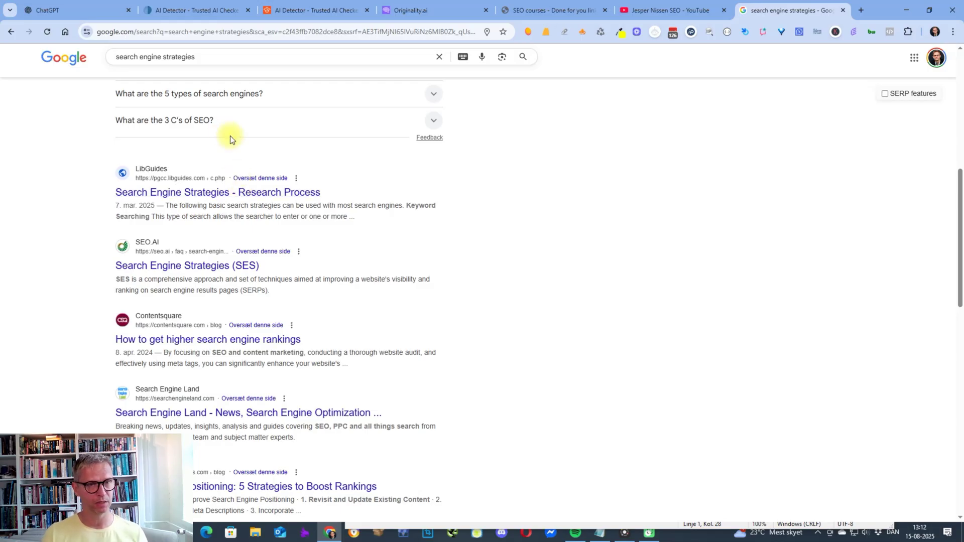
scroll(366, 139, down, 1)
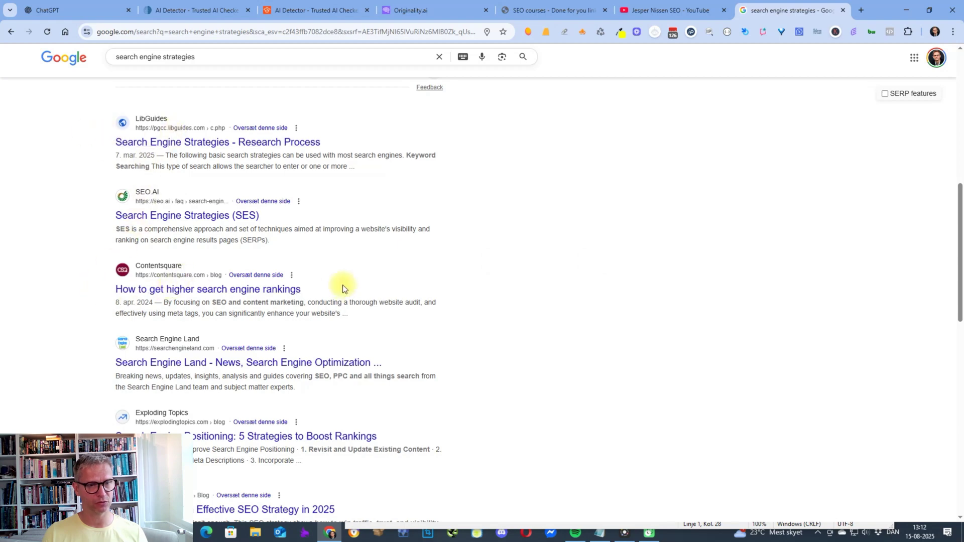
scroll(342, 285, down, 6)
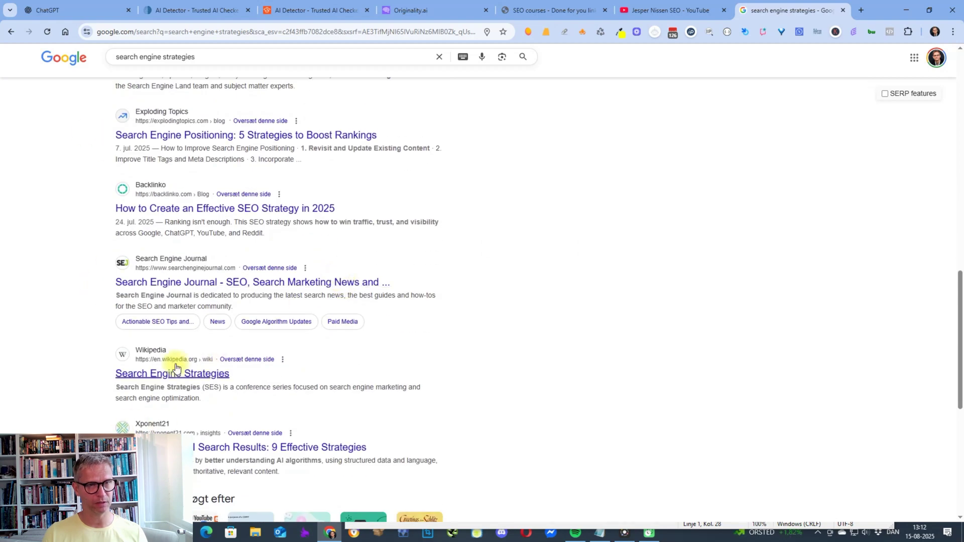
click(77, 10)
Step: Check the GPT-5 model modes and type 'read these webpages:' as a new message
click(184, 59)
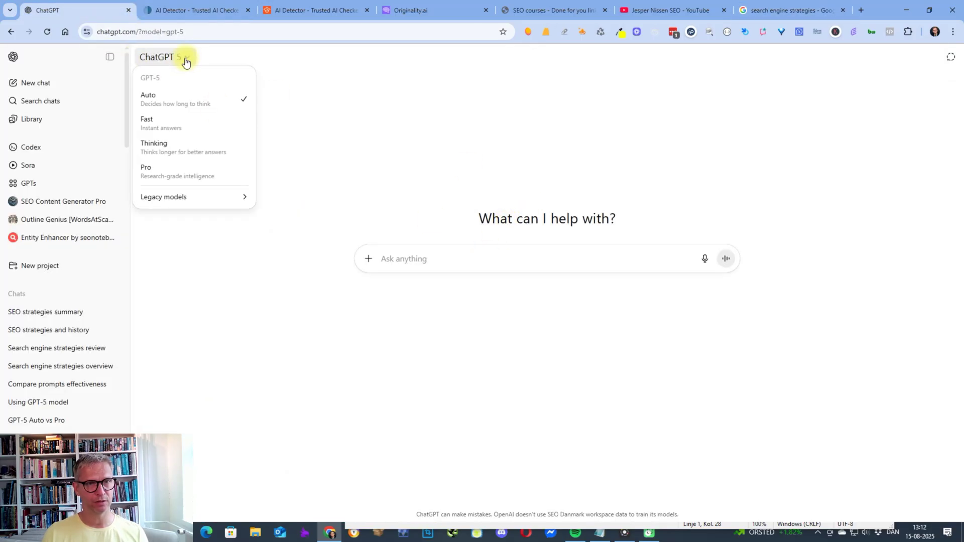
click(185, 59)
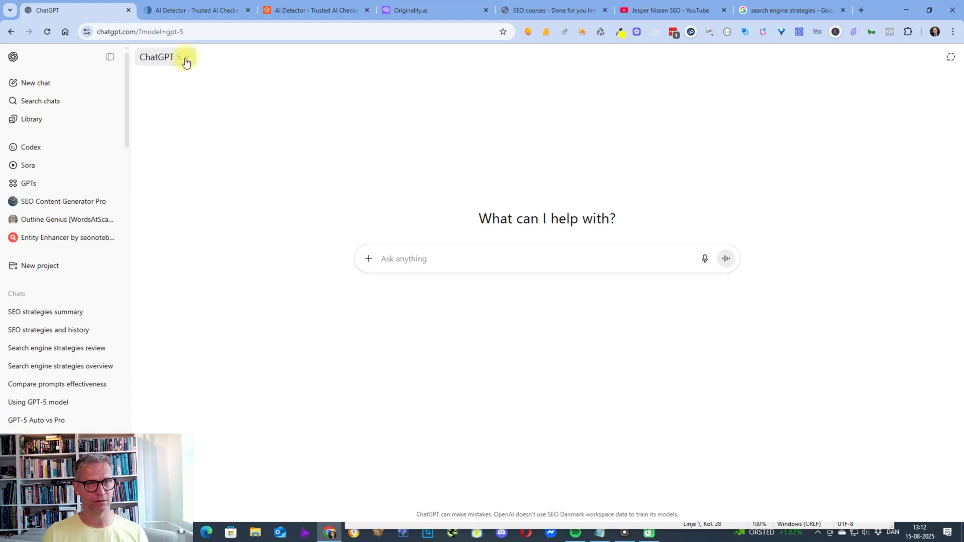
key(alt+Tab)
click(497, 263)
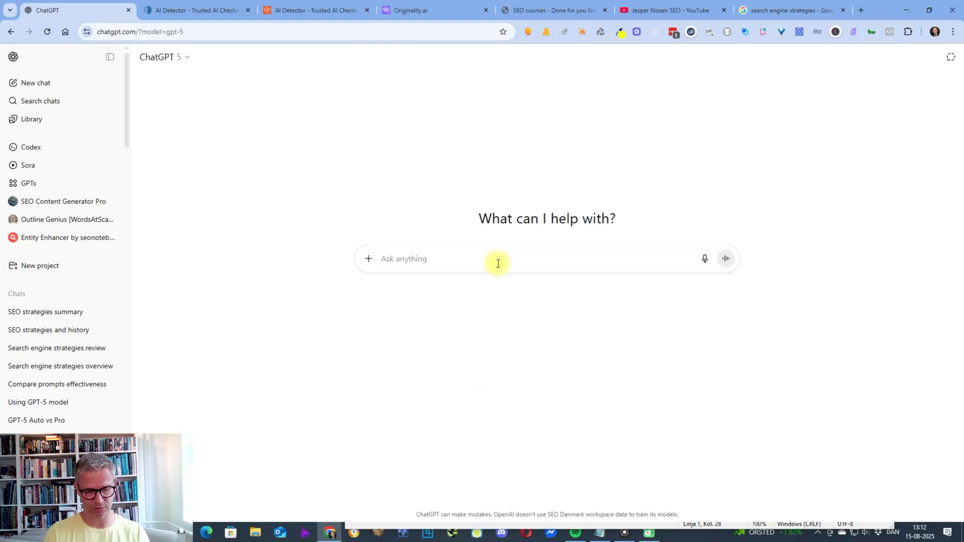
text(read these w)
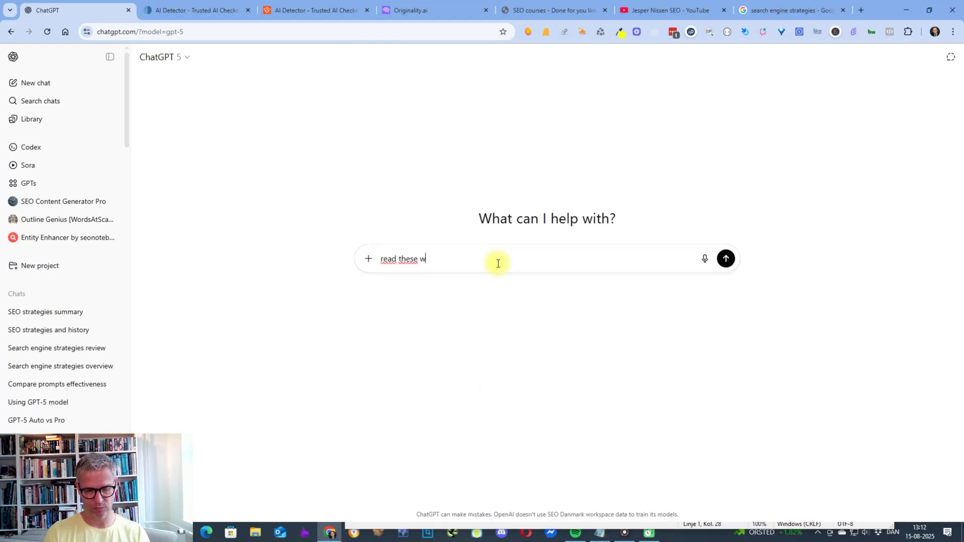
text(ebpages:)
key(shift+Return)
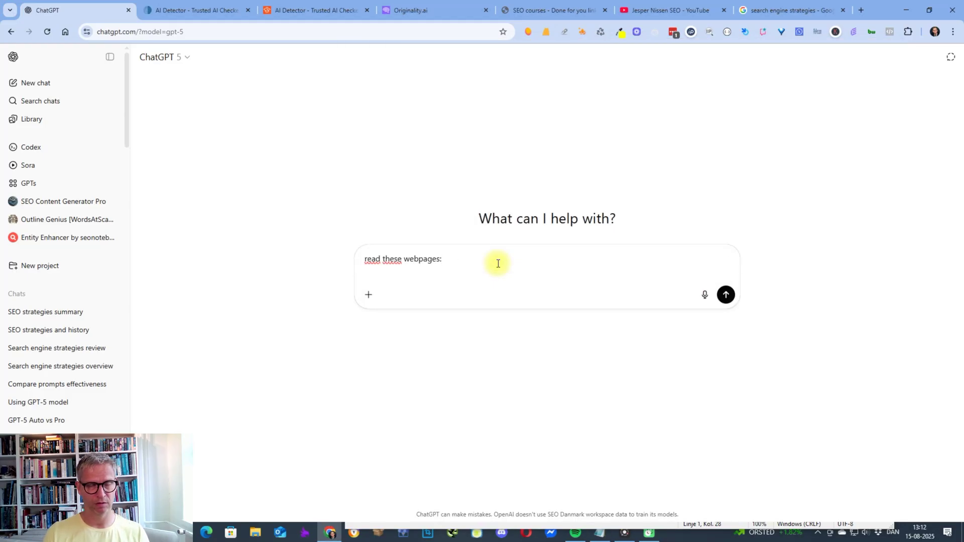
Step: Paste the three source URLs from Notepad below that line and send the message
key(alt+Tab)
drag(607, 121, 328, 97)
key(ctrl+c)
click(300, 259)
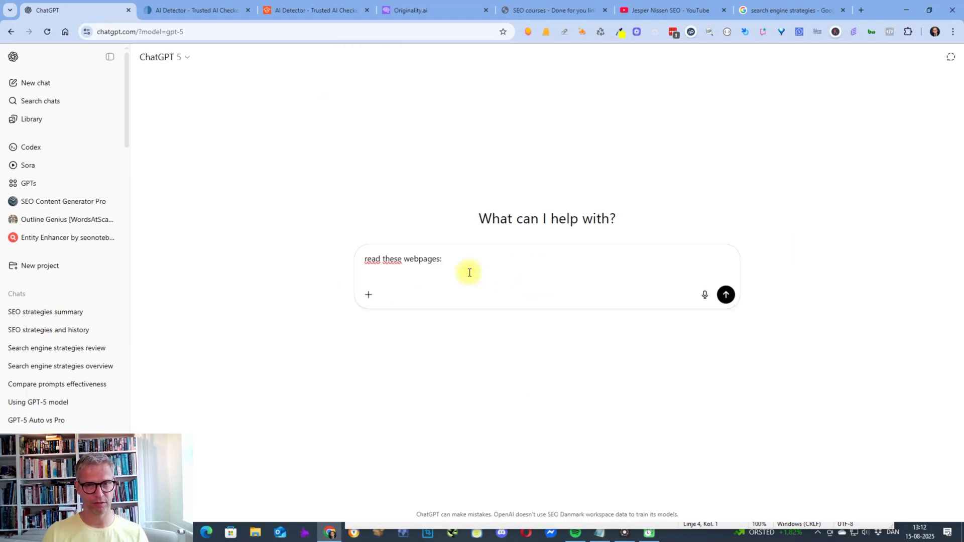
key(ctrl+v)
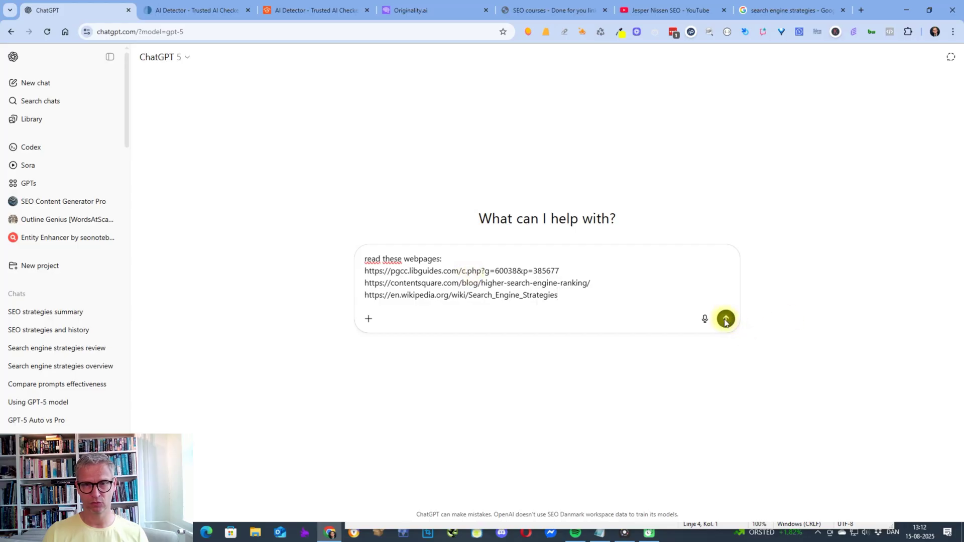
click(725, 295)
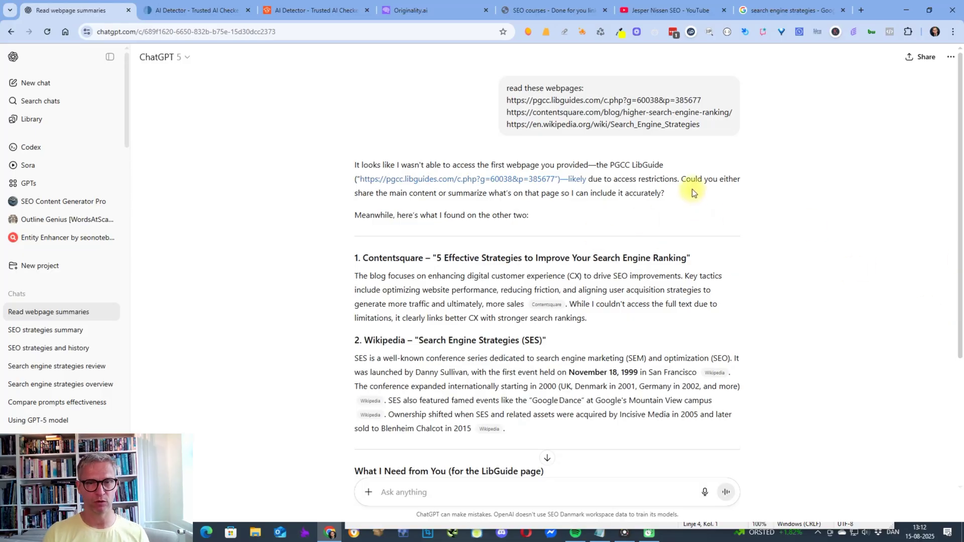
Step: Scroll through ChatGPT's reply summarising two pages, then return to the Notepad prompt
scroll(738, 190, down, 3)
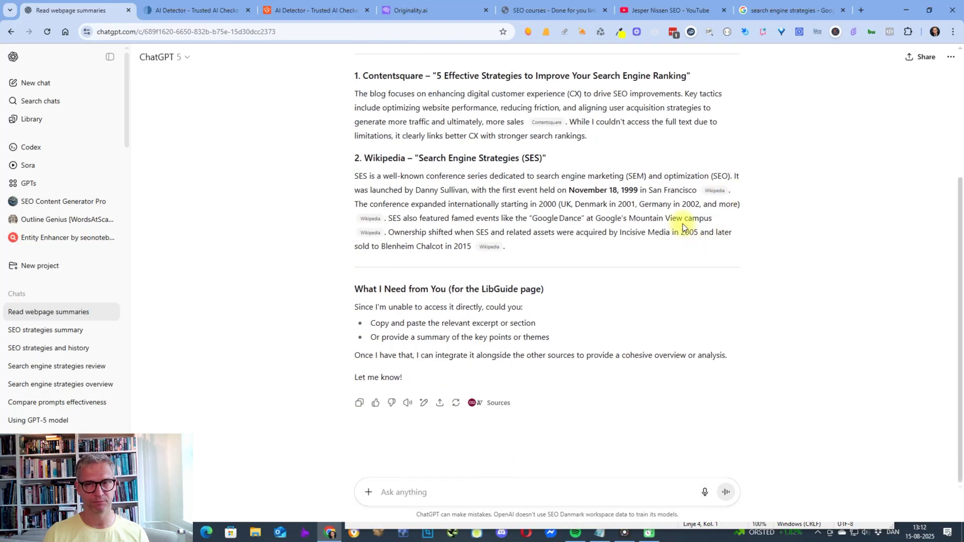
key(alt+Tab)
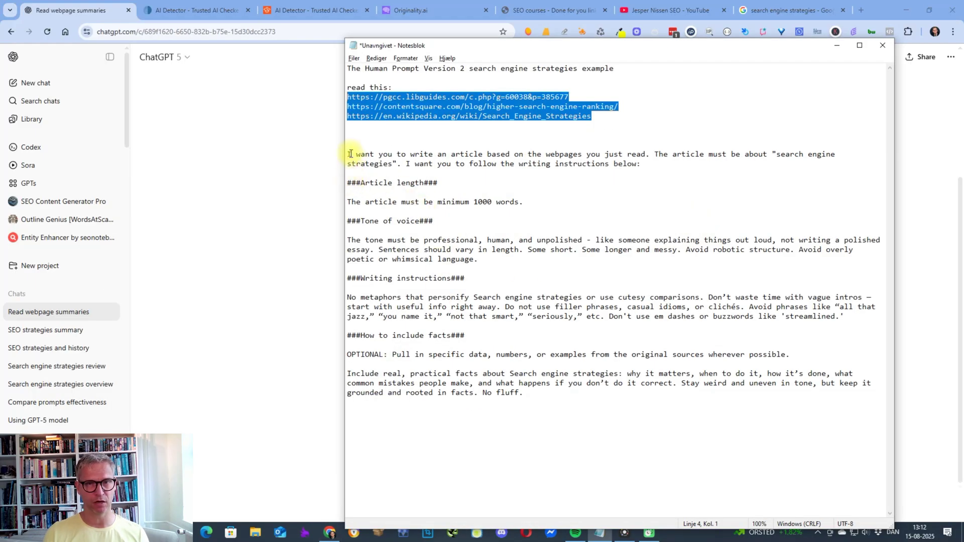
Step: Paste the prompt's full article-writing instructions into a new ChatGPT message
drag(349, 151, 775, 394)
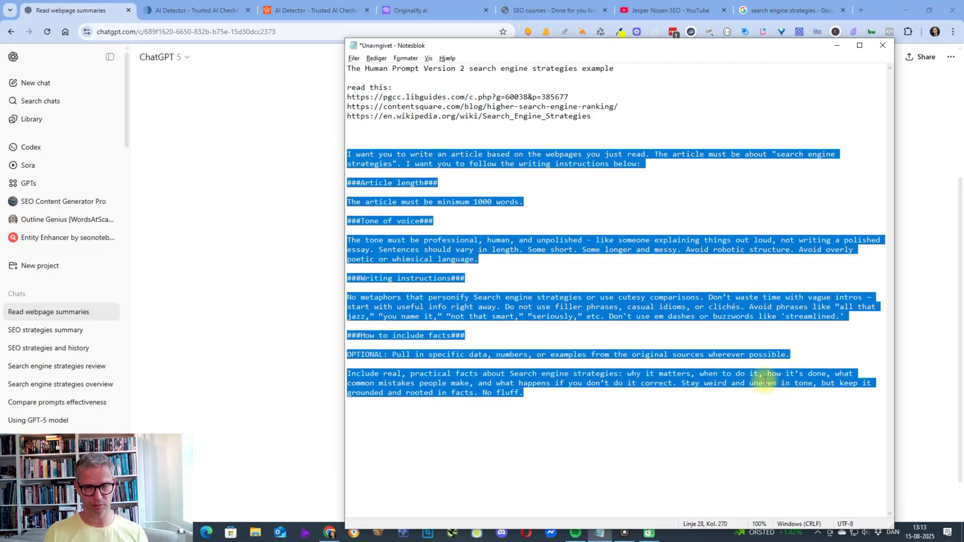
key(alt+Tab)
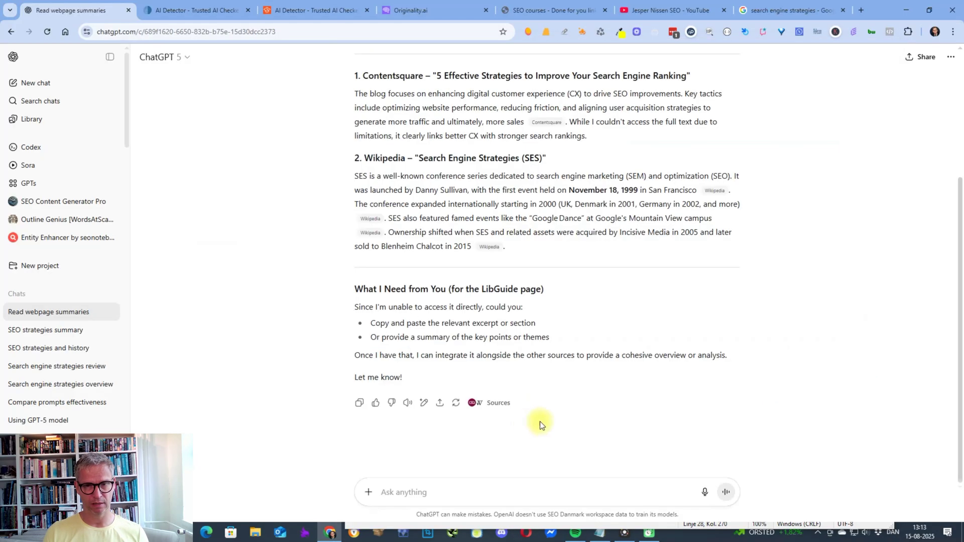
click(478, 492)
key(ctrl+v)
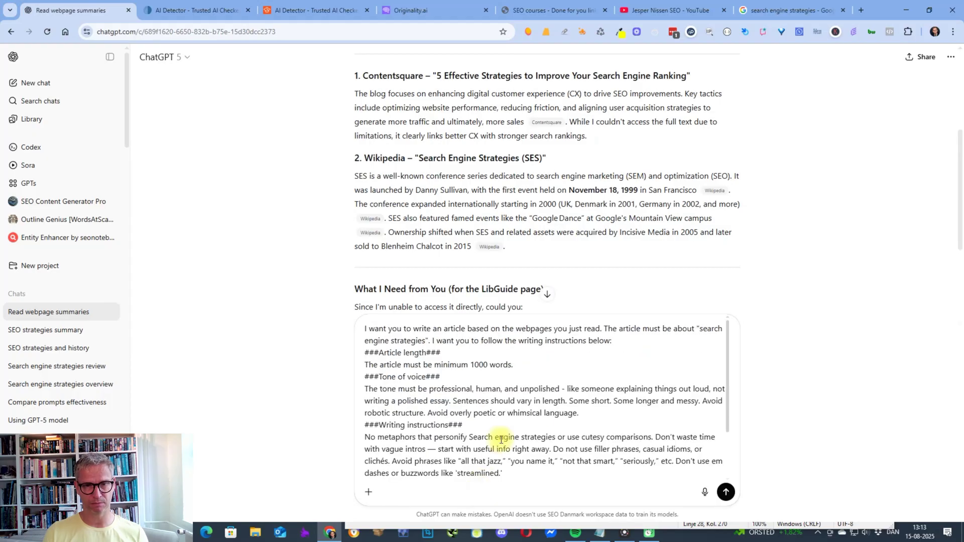
Step: Select and review the OPTIONAL data-sourcing line in the Notepad prompt
key(alt+Tab)
click(535, 193)
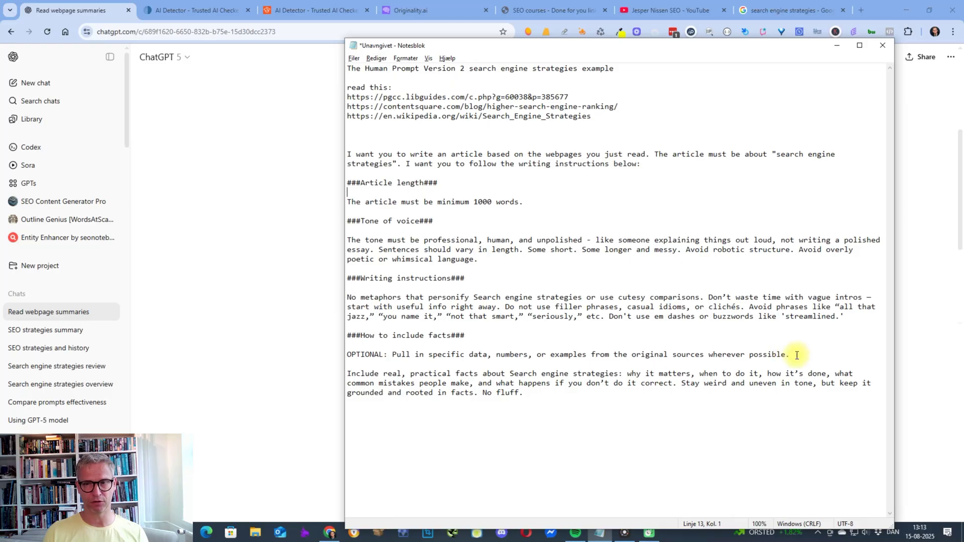
key(shift+Home)
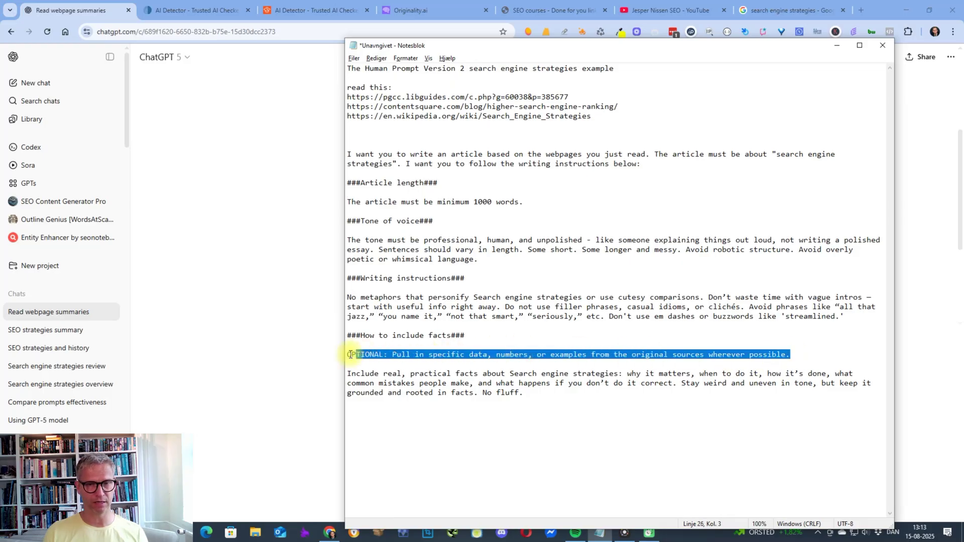
click(472, 344)
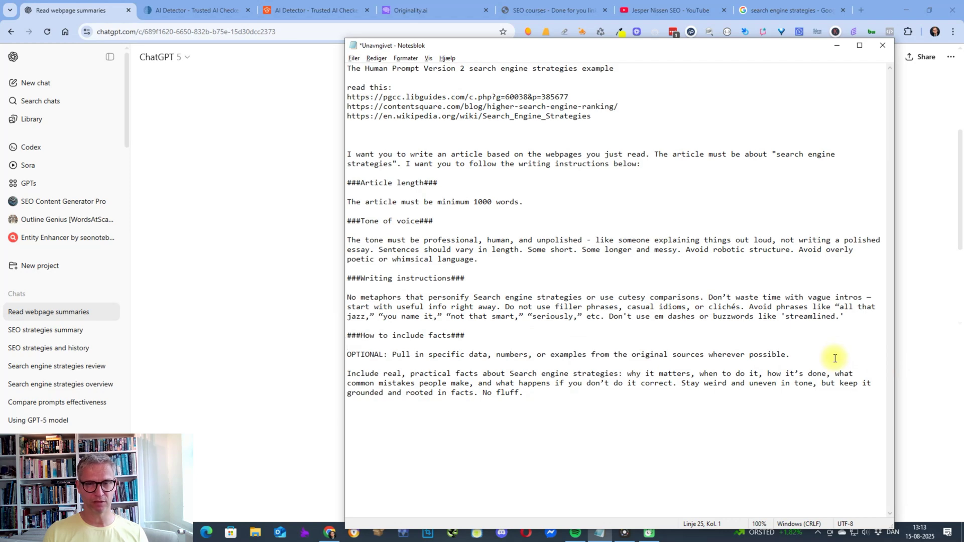
click(464, 366)
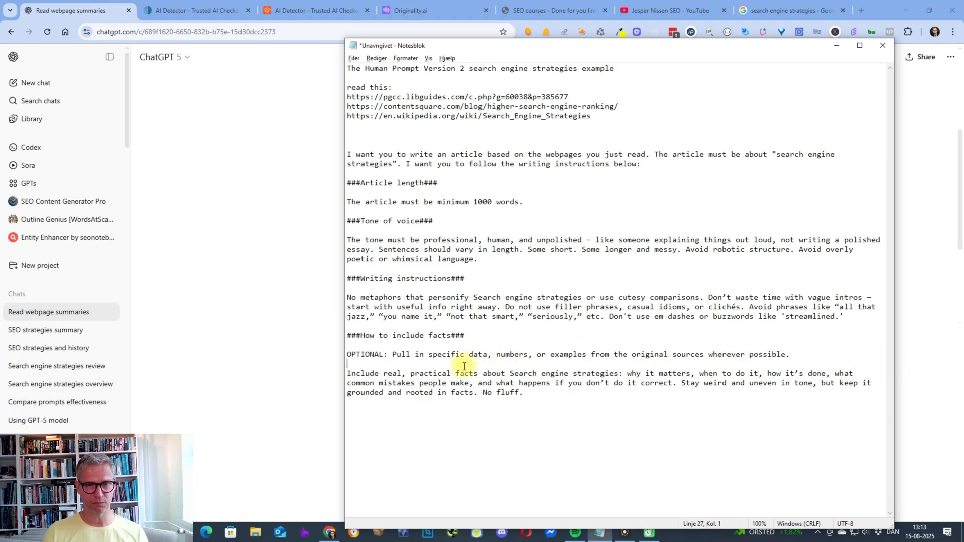
drag(464, 366, 332, 355)
click(409, 354)
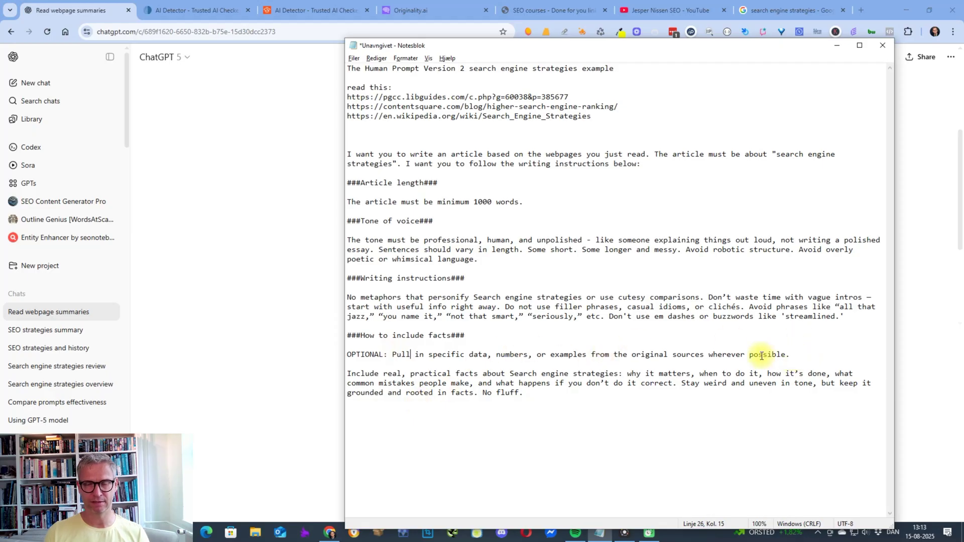
click(231, 332)
Step: Select and remove the OPTIONAL data-pulling line from the drafted ChatGPT prompt
scroll(572, 382, down, 2)
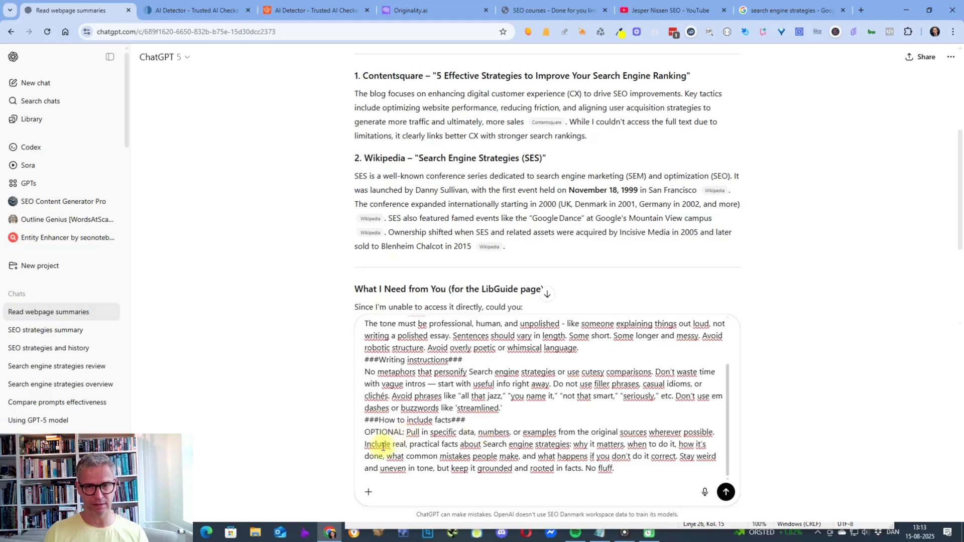
drag(715, 432, 376, 435)
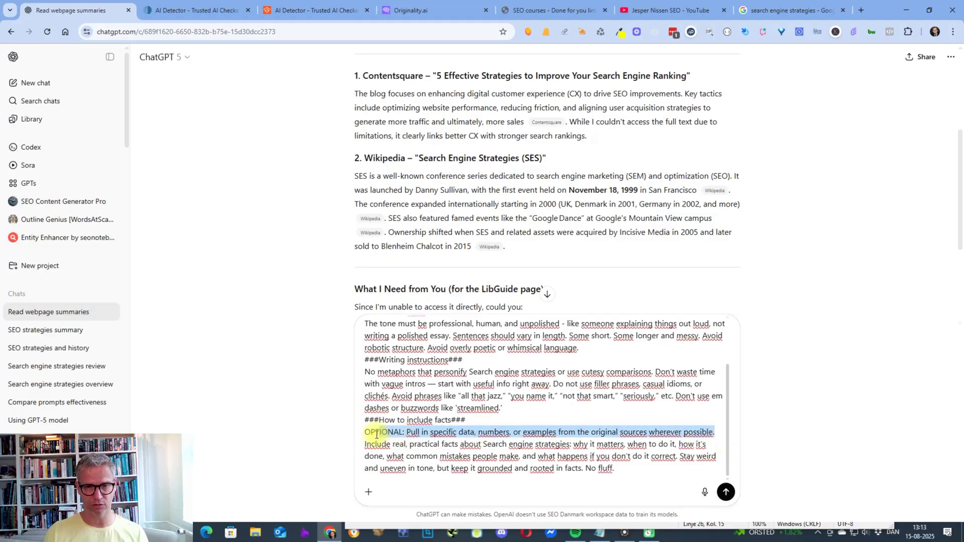
scroll(376, 435, up, 2)
key(alt+Tab)
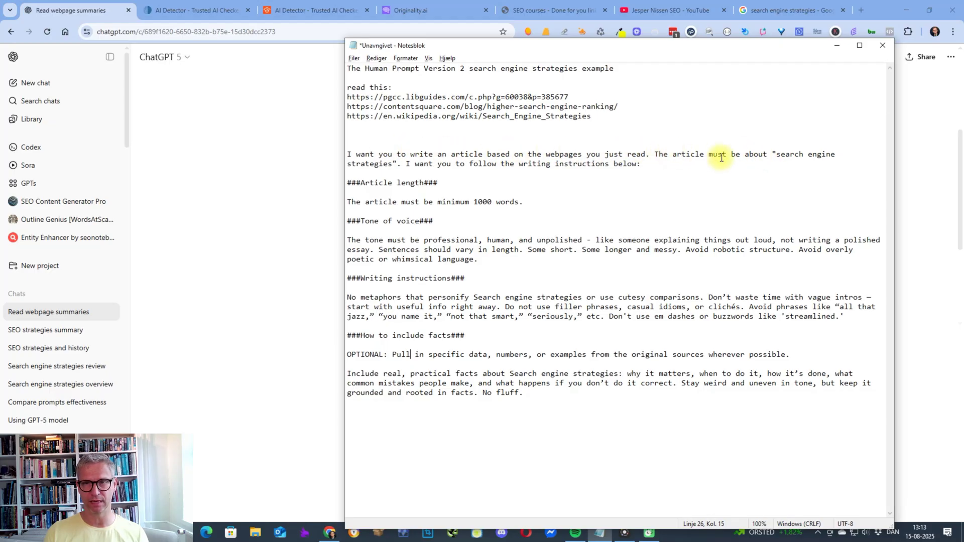
drag(777, 154, 391, 168)
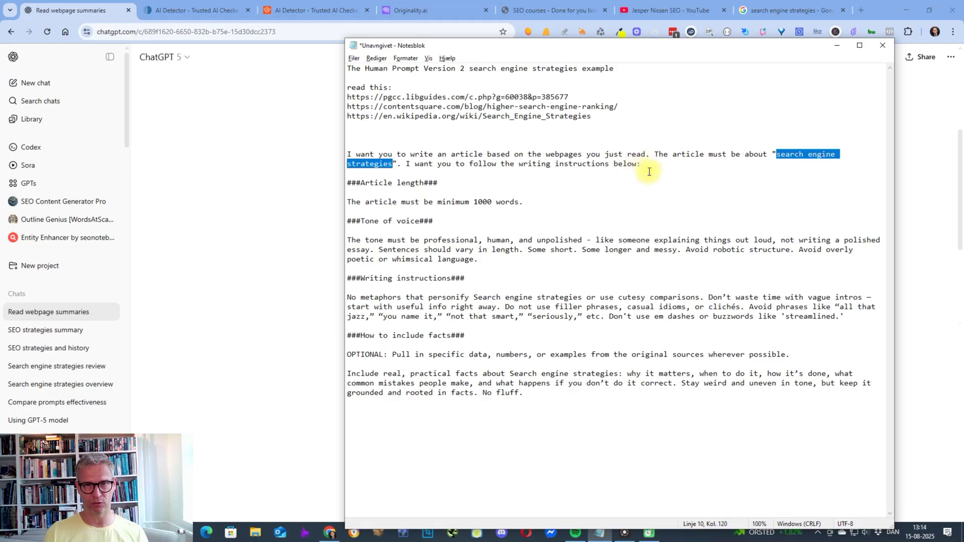
click(528, 202)
drag(528, 202, 348, 202)
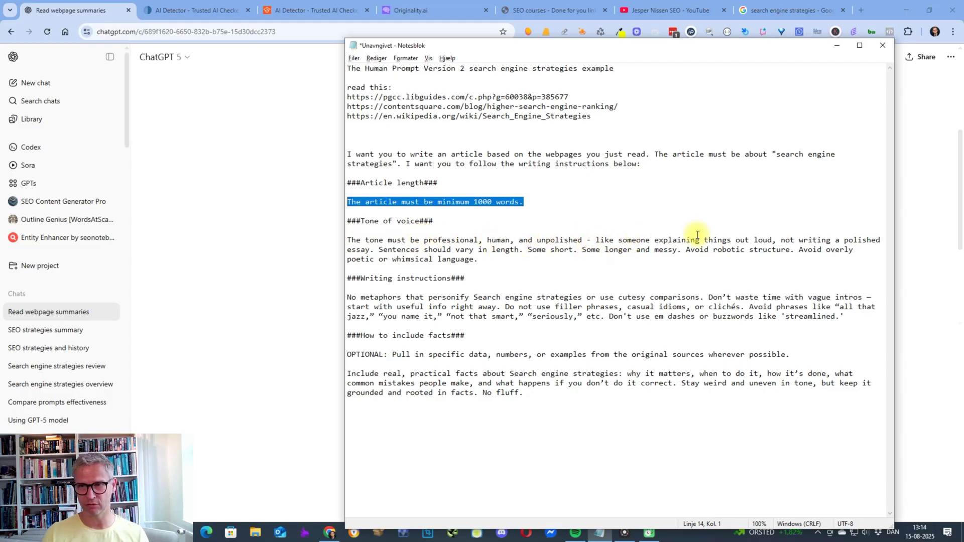
drag(781, 241, 489, 259)
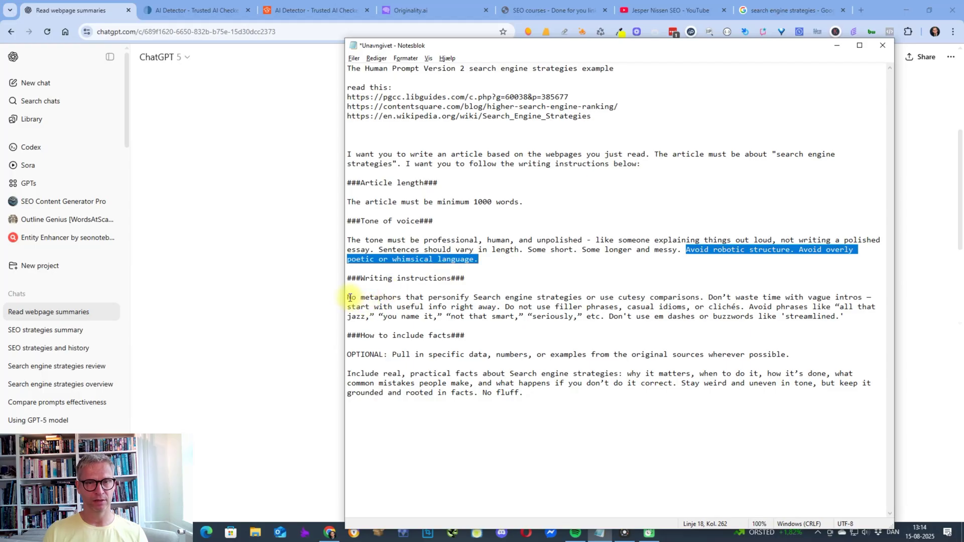
drag(347, 298, 468, 296)
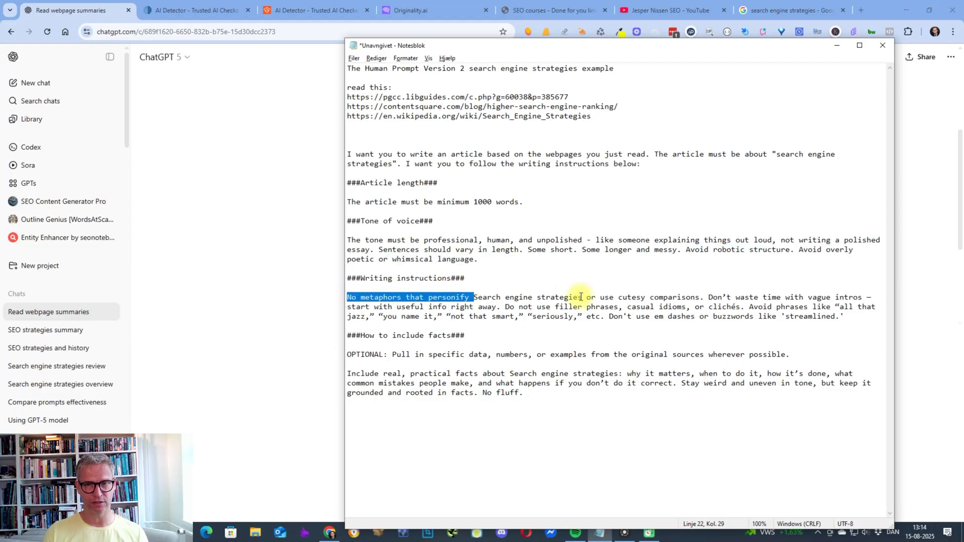
drag(582, 297, 478, 300)
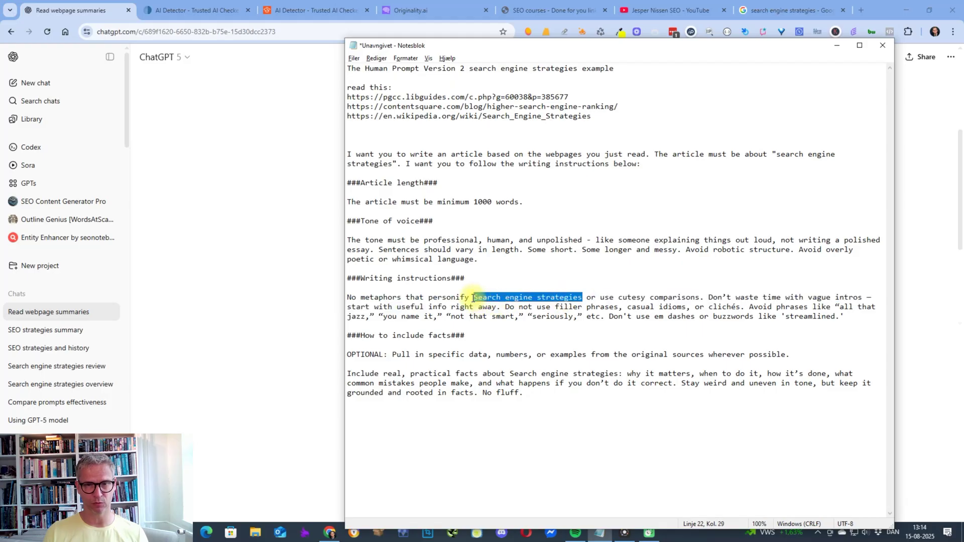
drag(586, 297, 752, 309)
click(750, 308)
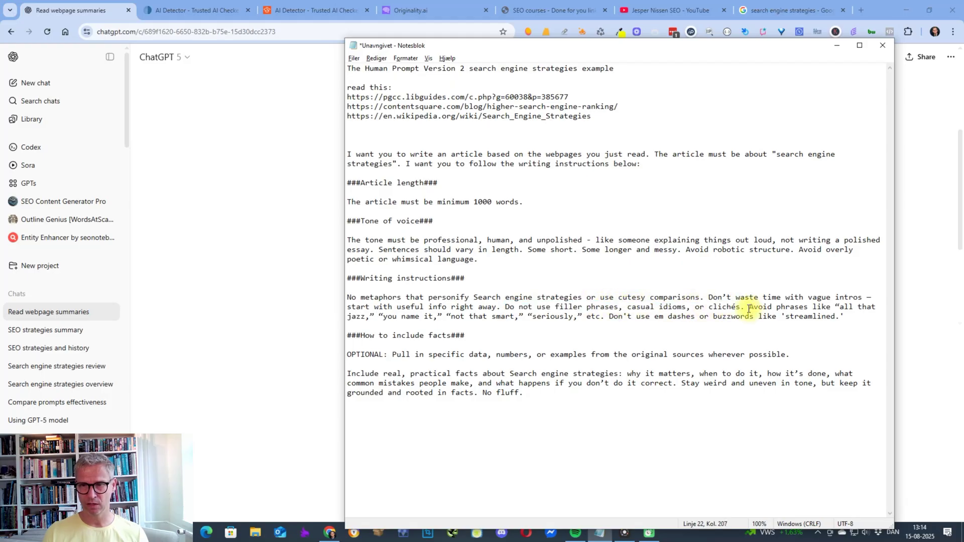
drag(748, 309, 623, 318)
click(623, 317)
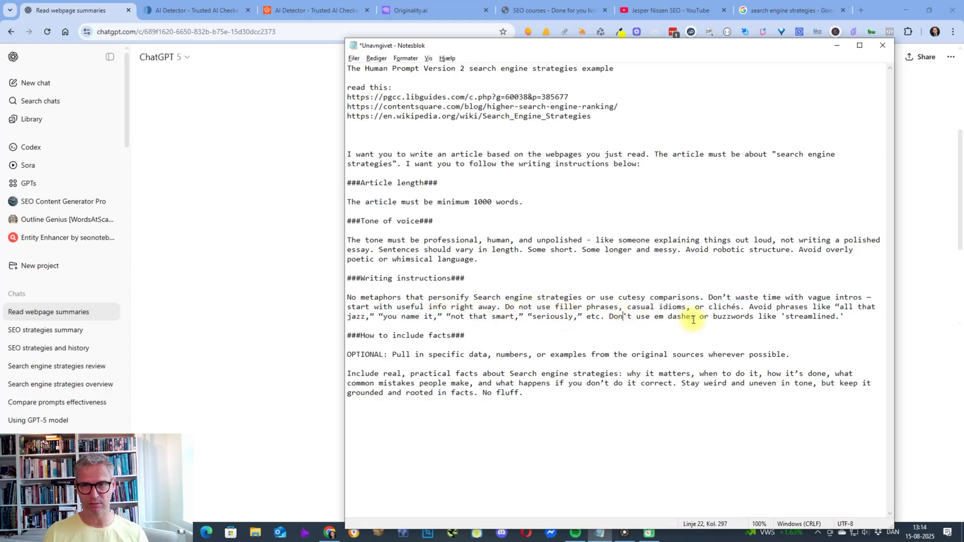
click(855, 326)
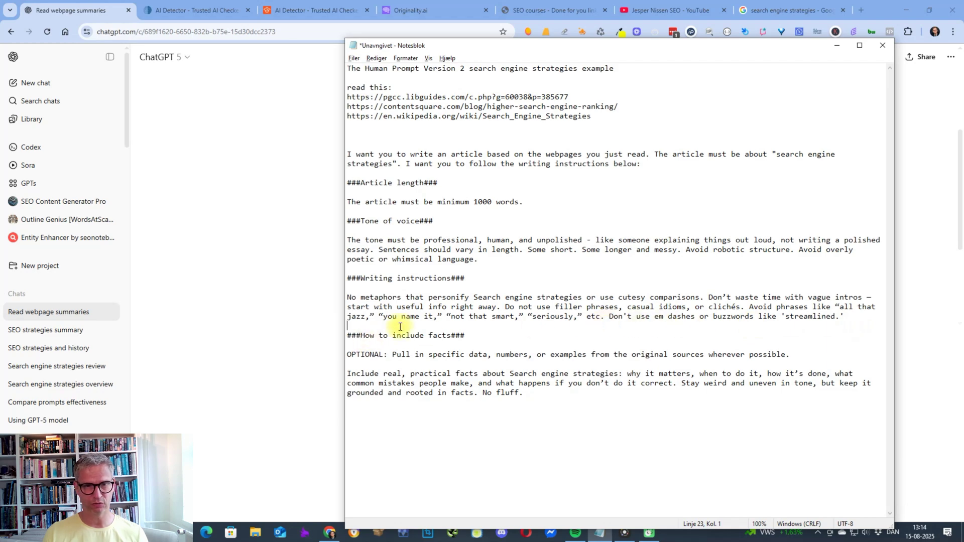
triple_click(424, 356)
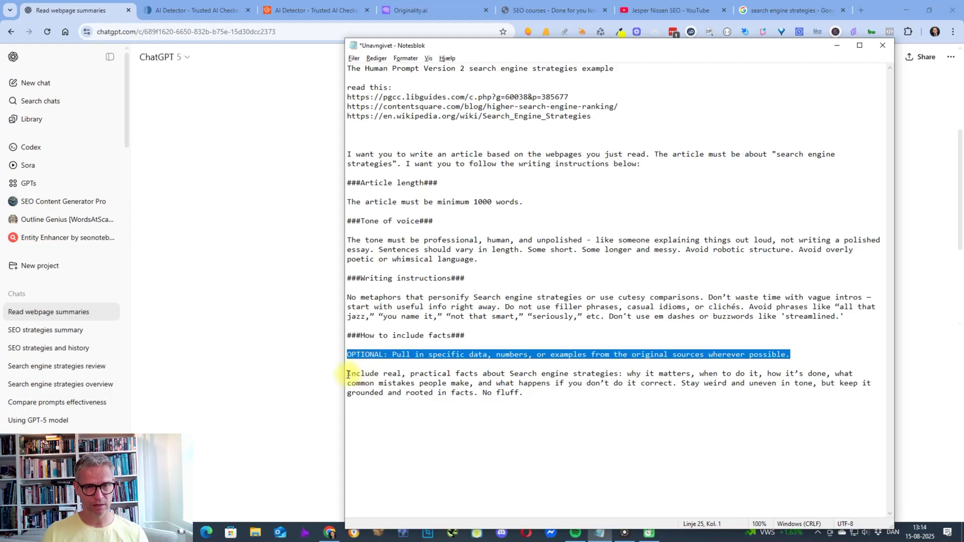
drag(347, 374, 622, 377)
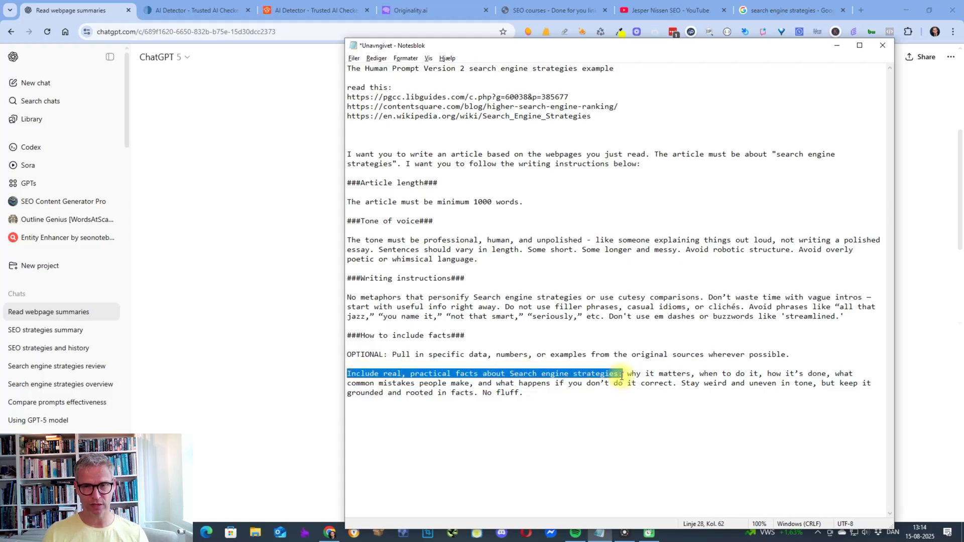
click(740, 376)
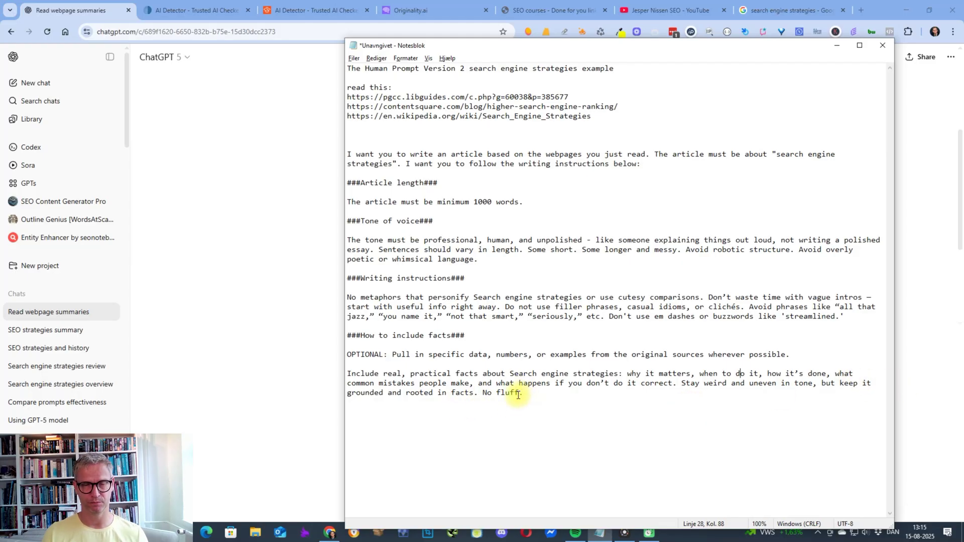
click(272, 360)
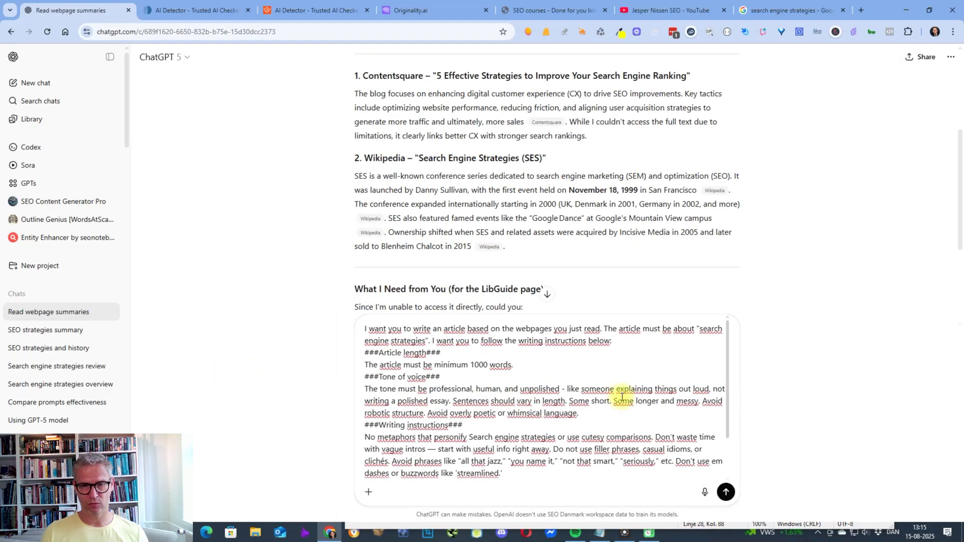
Step: Send the drafted prompt so ChatGPT begins 'Search Engine Strategies: What They Are, Why They Matter…'
scroll(622, 397, down, 2)
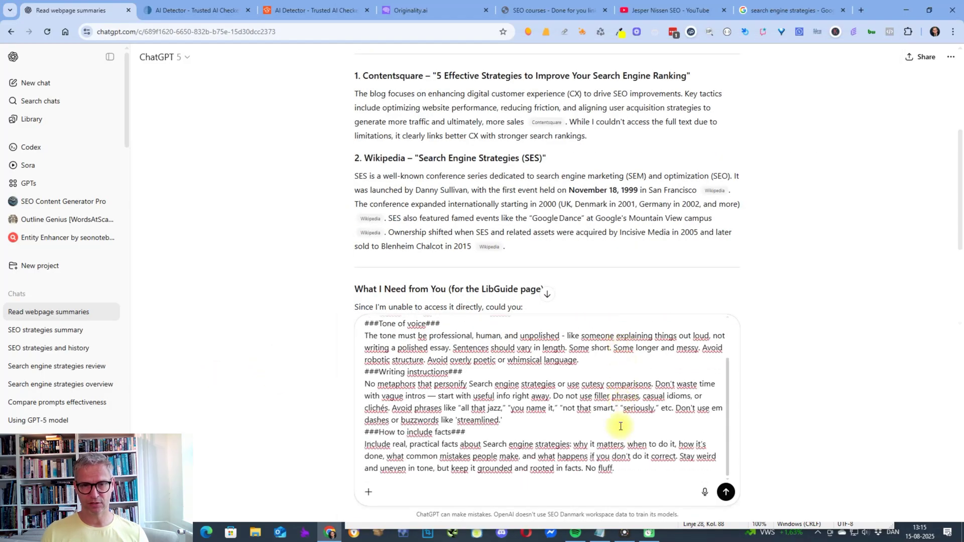
click(726, 492)
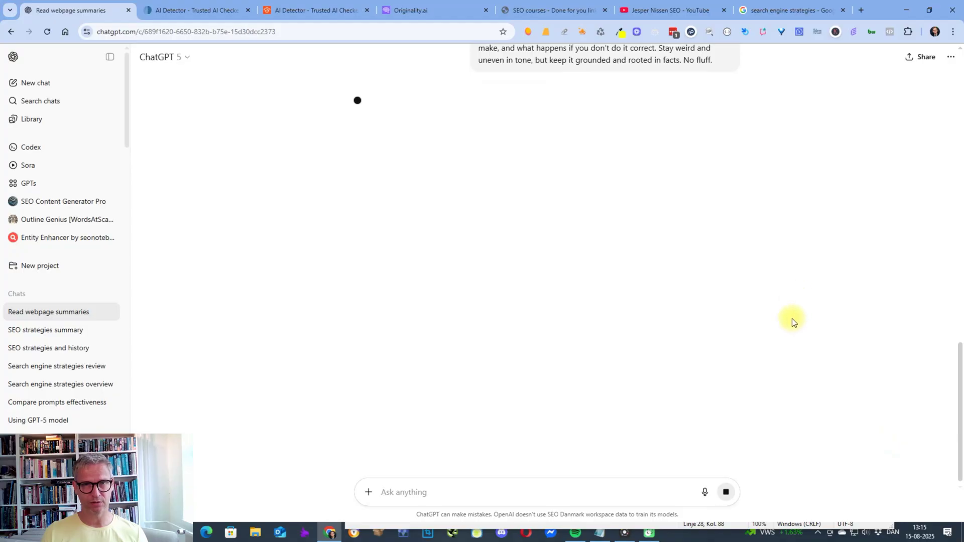
scroll(774, 348, up, 4)
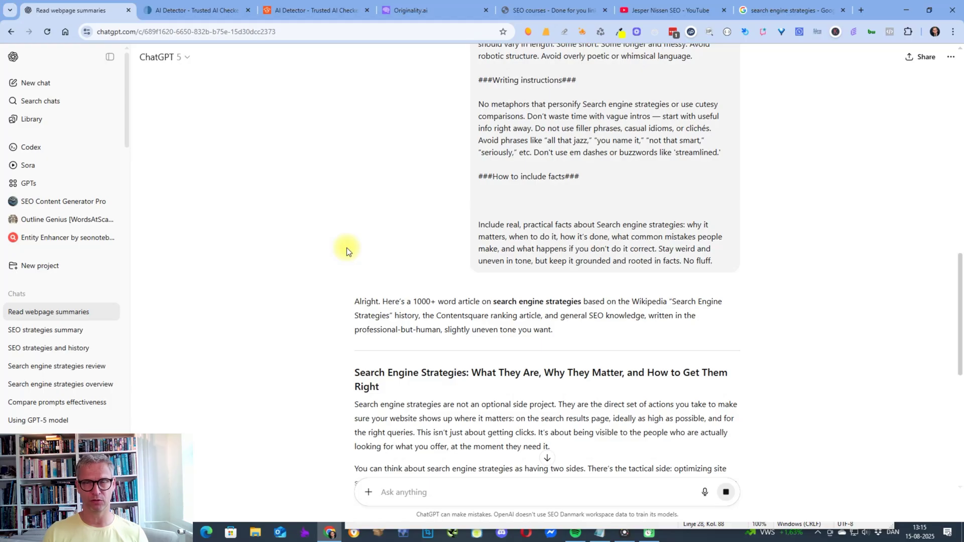
click(187, 13)
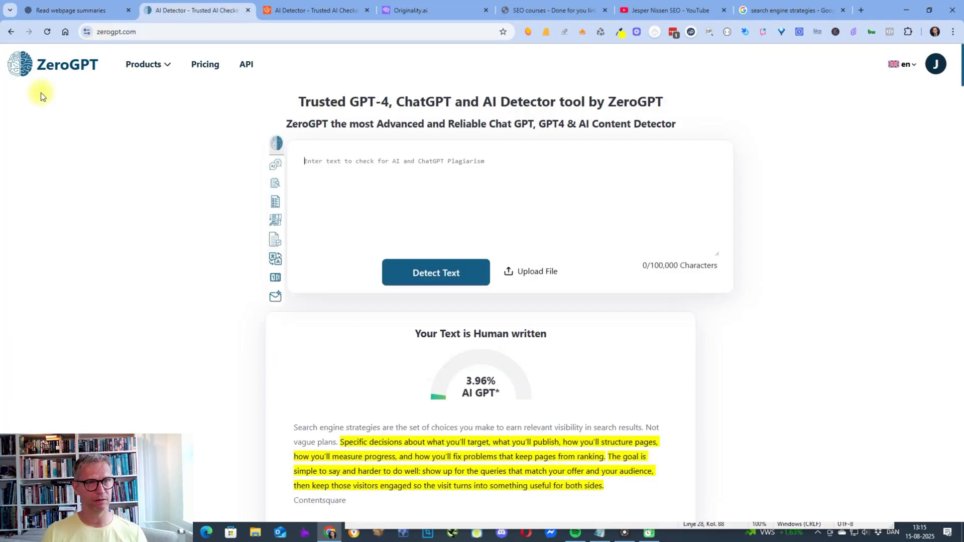
Step: Look over the Scribbr and Originality.ai detectors, then return to the 'Read webpage summaries' chat
click(315, 10)
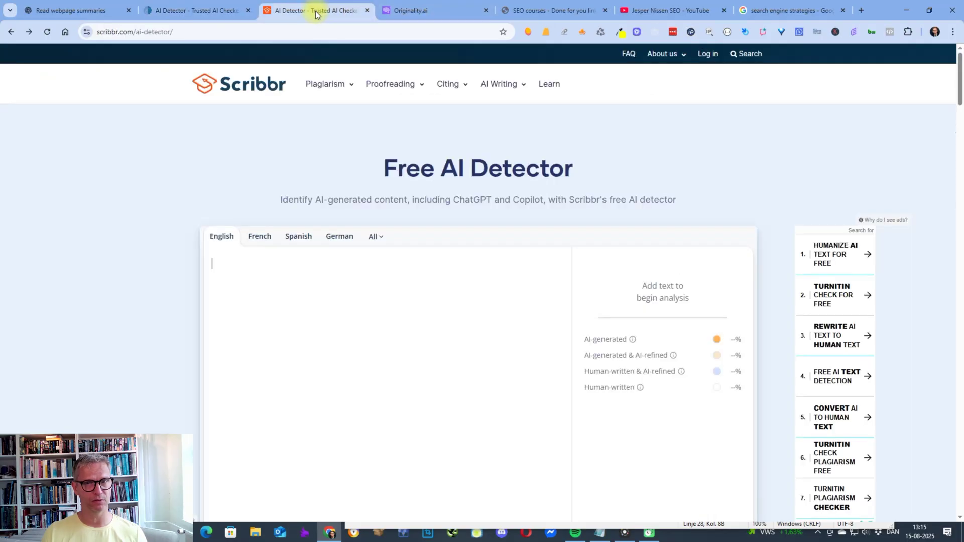
click(408, 9)
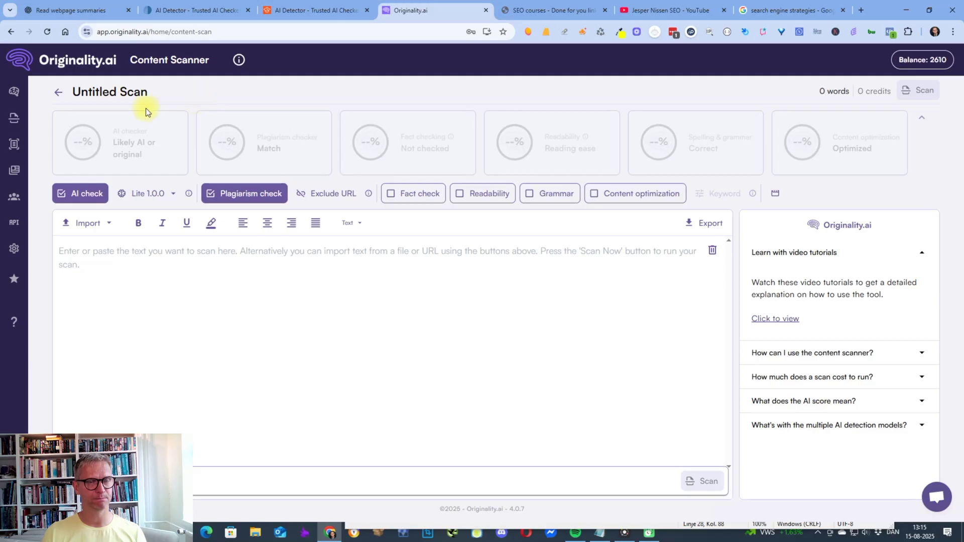
click(88, 10)
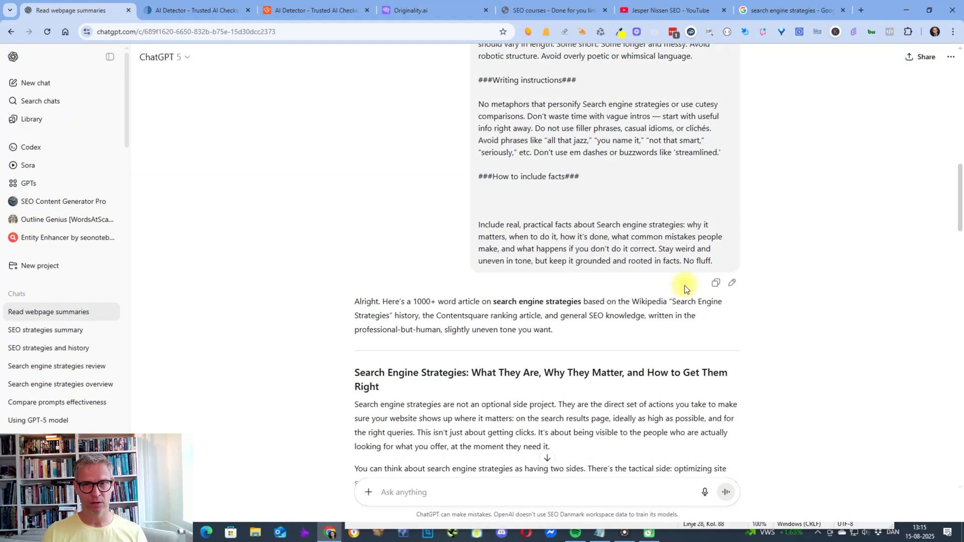
Step: Select ChatGPT's whole search engine strategies article, from its title down to 'page-one rankings.'
scroll(685, 285, down, 5)
scroll(356, 148, up, 2)
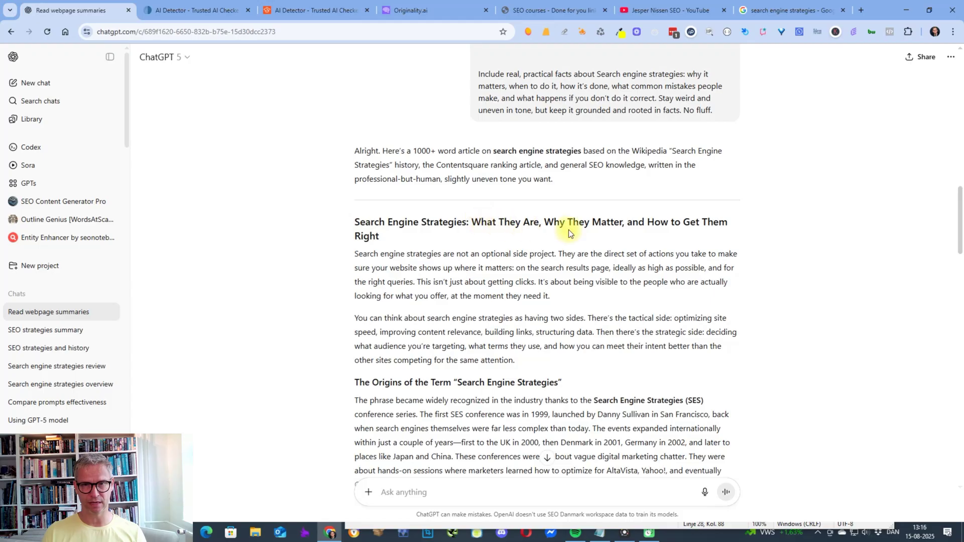
scroll(430, 242, down, 3)
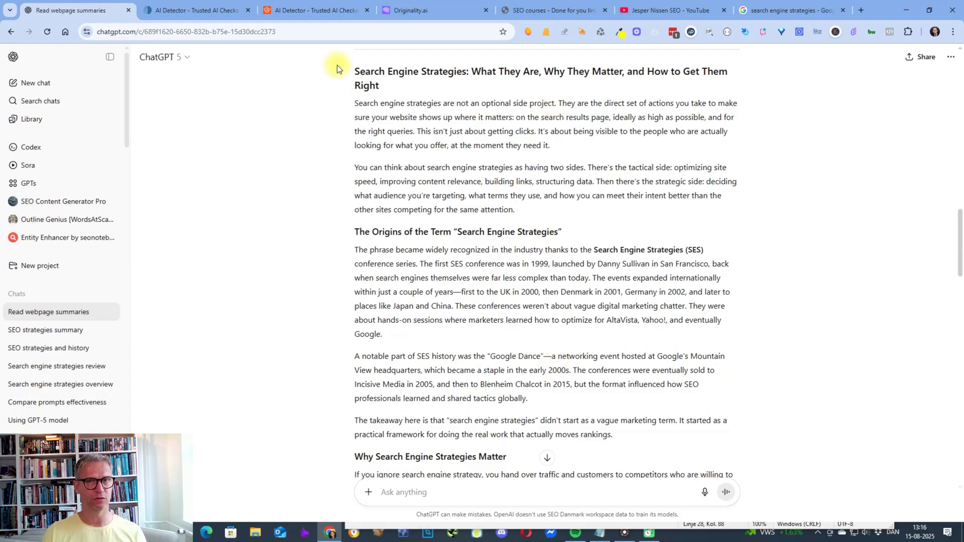
drag(357, 71, 657, 374)
scroll(456, 328, down, 20)
scroll(458, 330, up, 1)
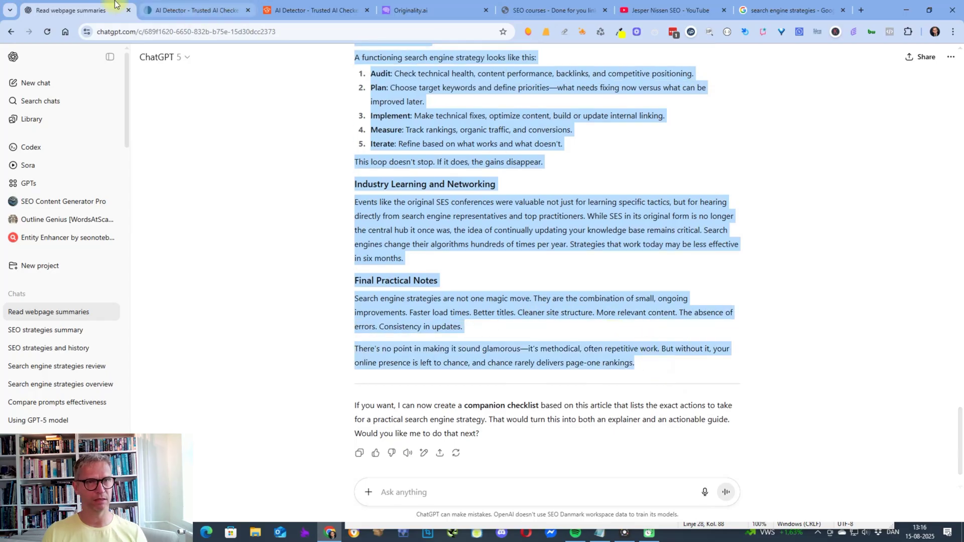
click(172, 10)
Step: Paste the 7,837-character article into ZeroGPT and run Detect Text on it
key(ctrl+v)
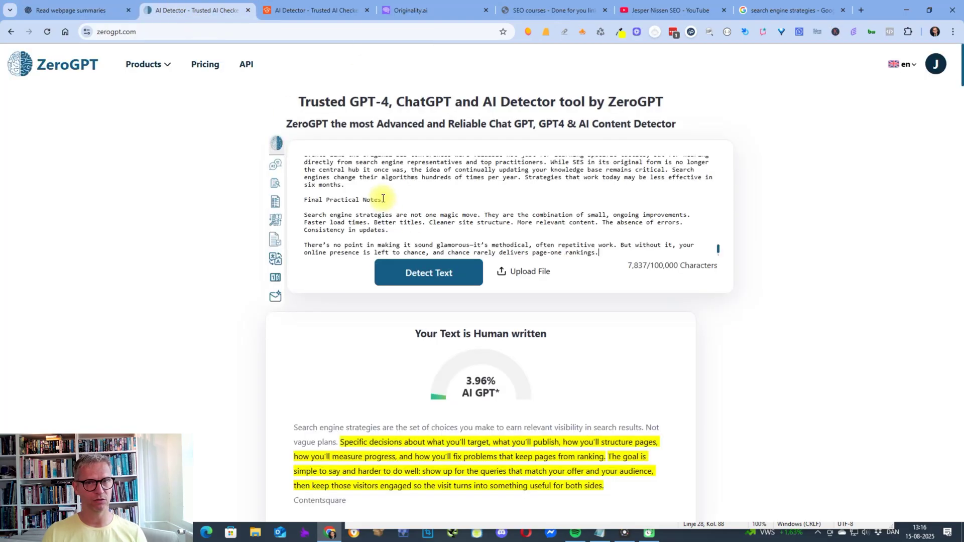
click(430, 277)
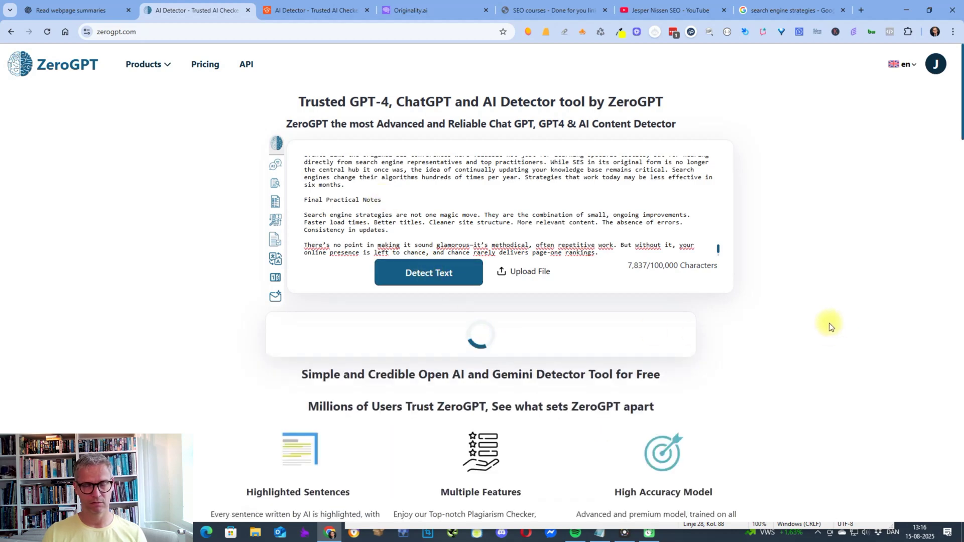
click(296, 10)
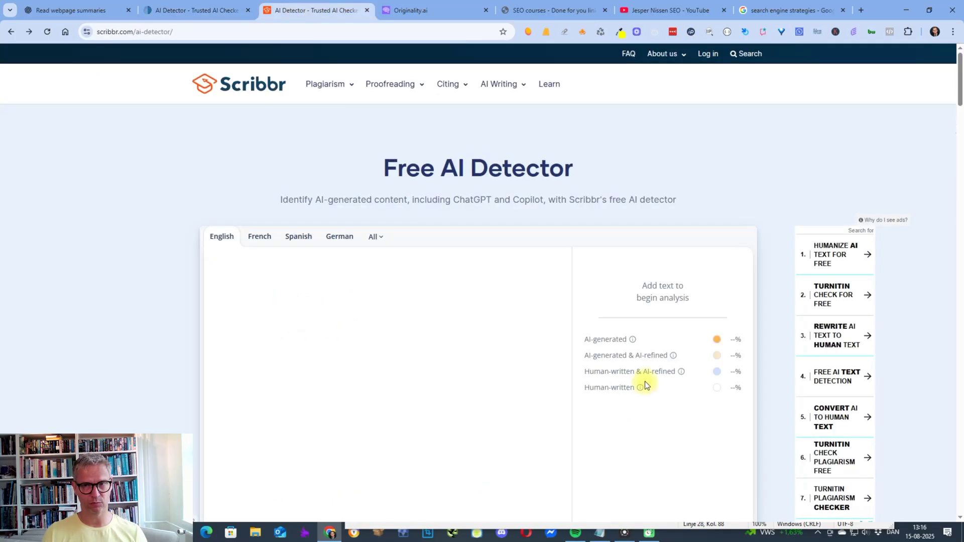
Step: Paste the 1,198-word article into Scribbr's free AI Detector and run Detect AI
scroll(555, 345, down, 5)
scroll(547, 347, up, 3)
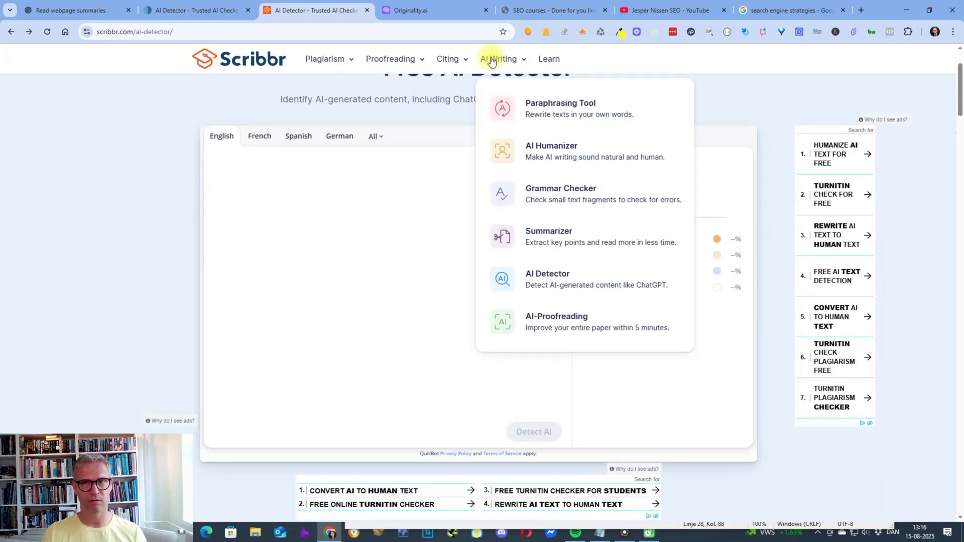
mouse_move(511, 70)
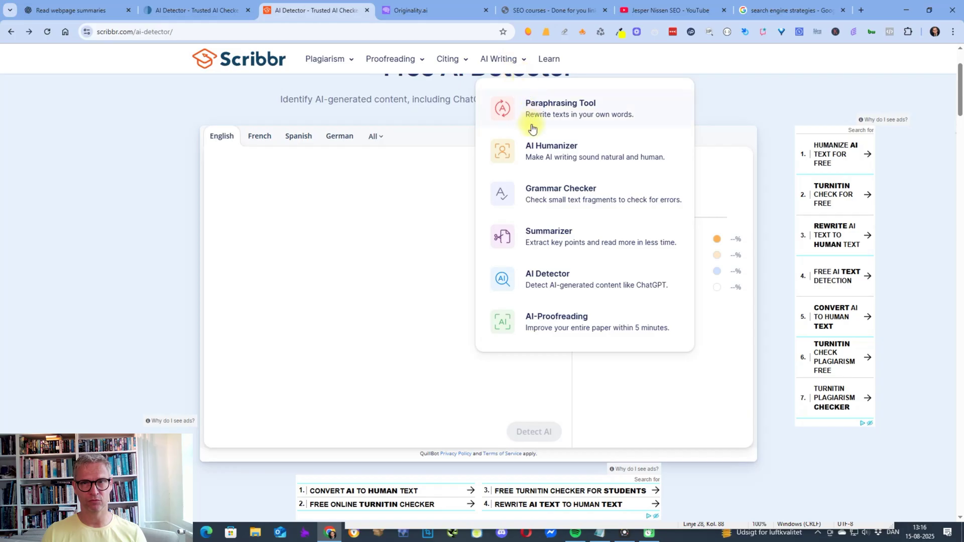
click(550, 277)
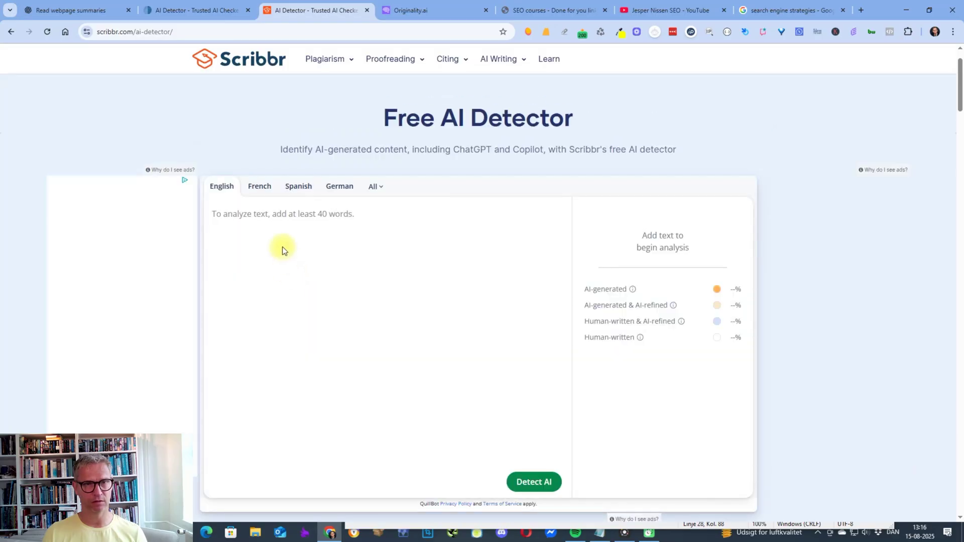
key(ctrl+v)
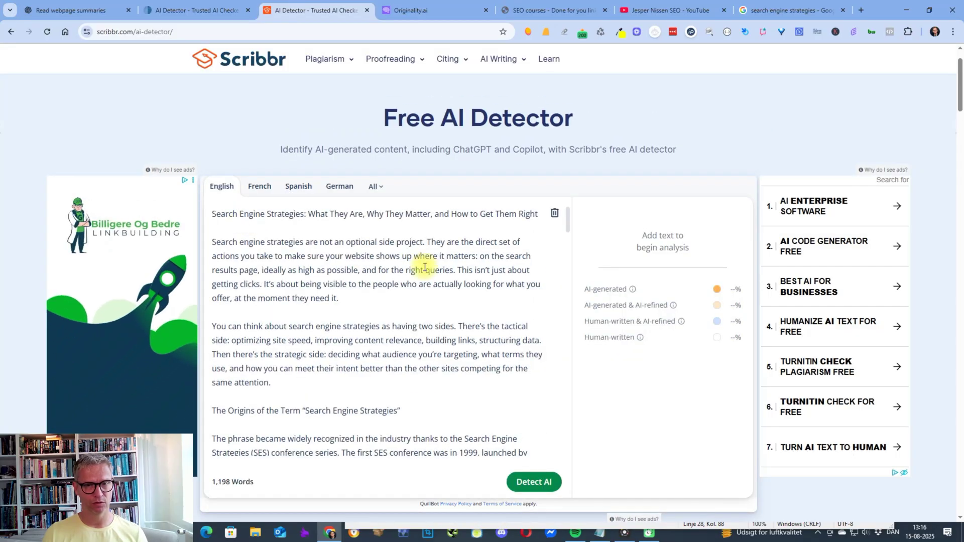
scroll(495, 258, down, 20)
scroll(495, 291, down, 1)
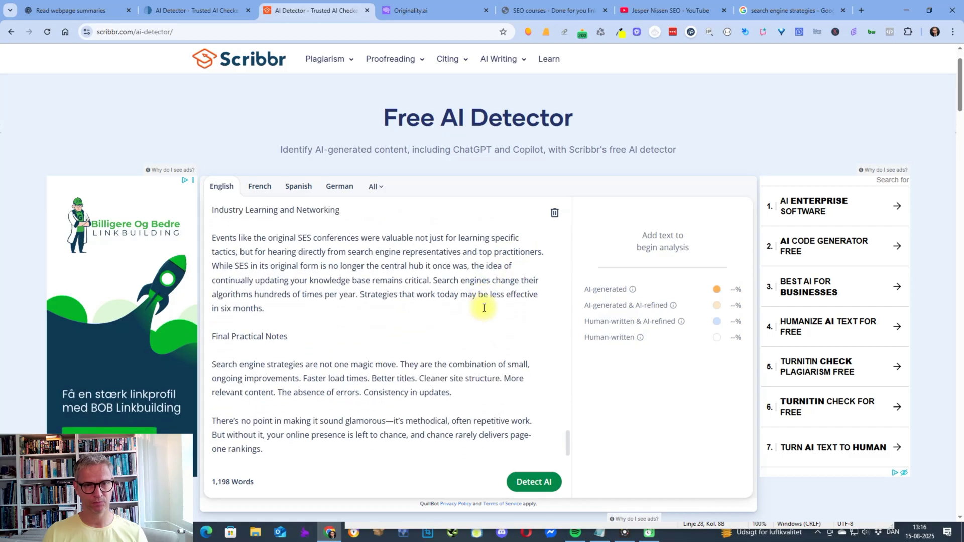
click(534, 482)
click(206, 14)
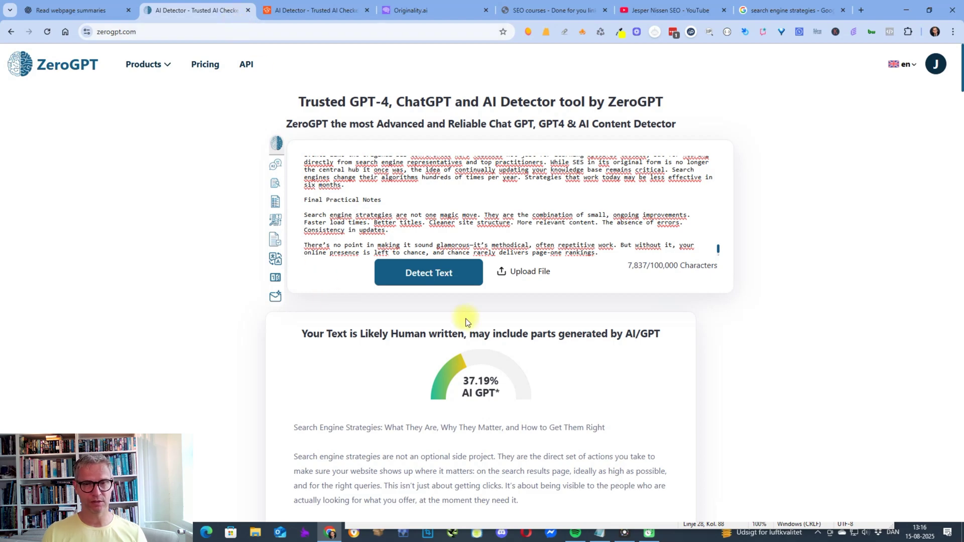
Step: Read ZeroGPT's 37.19% AI, likely human-written verdict and its highlighted passages
scroll(560, 316, down, 2)
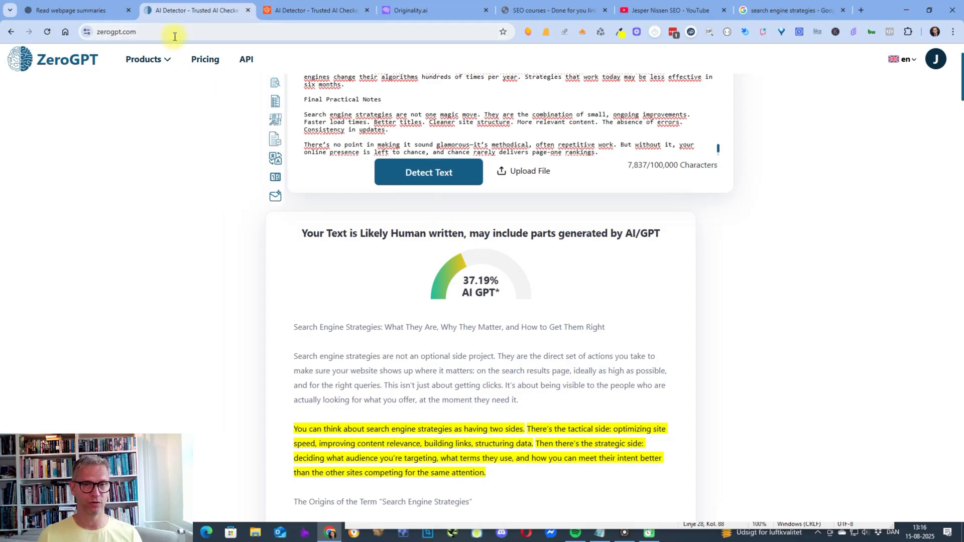
click(318, 16)
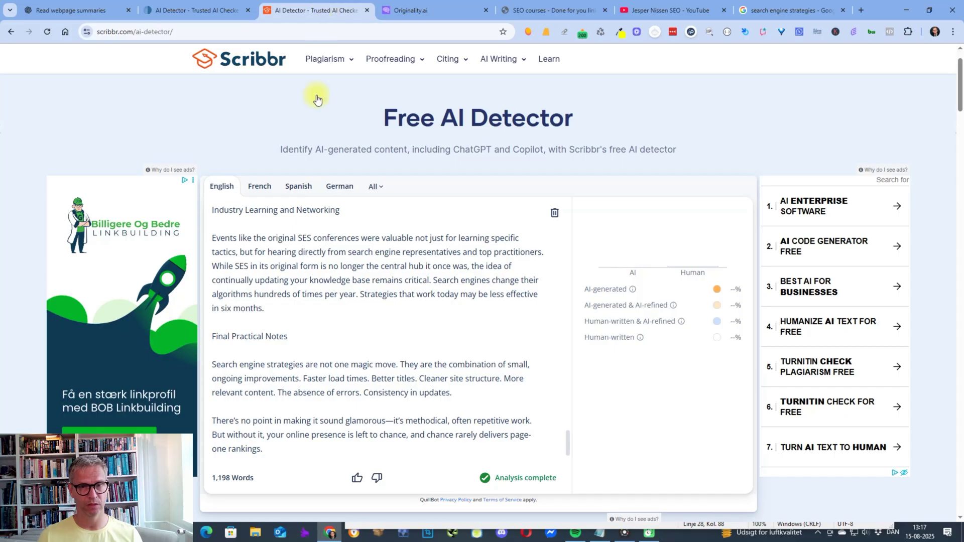
Step: Reload Scribbr, repaste the article and rerun Detect AI, which rates it 43% AI
scroll(442, 317, down, 3)
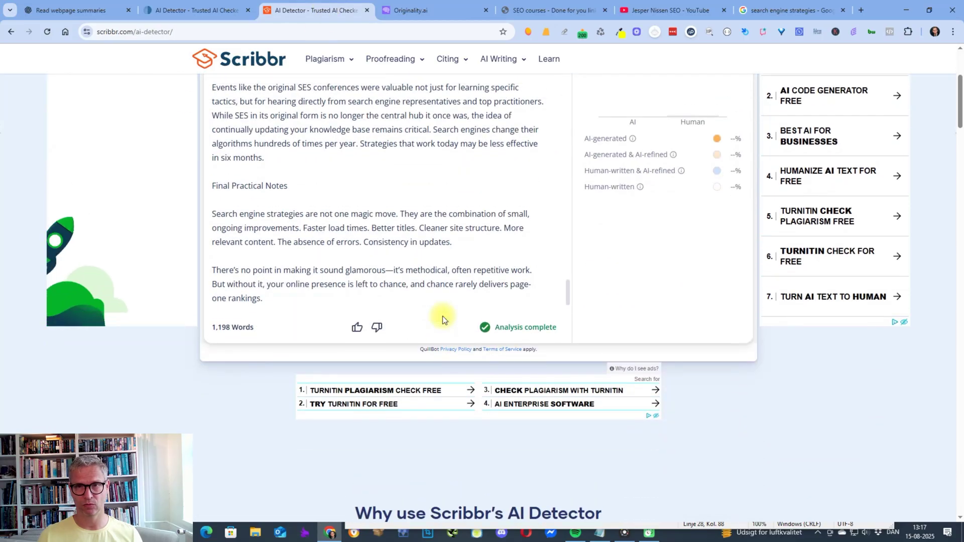
scroll(442, 315, up, 3)
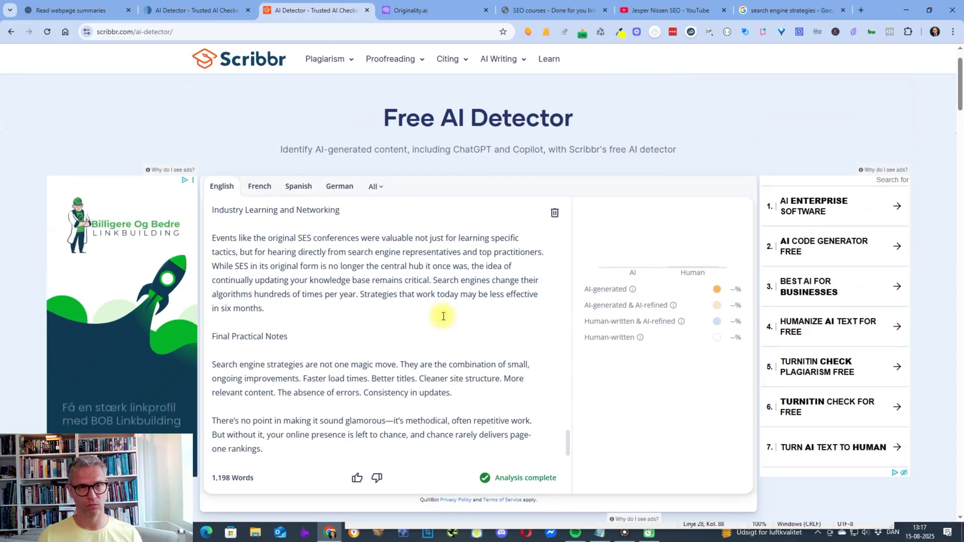
scroll(443, 316, down, 4)
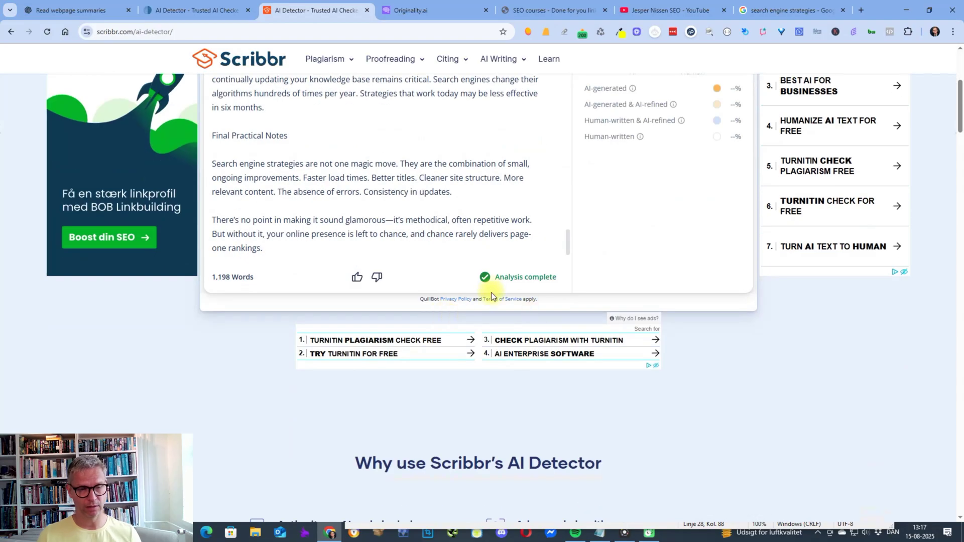
key(F5)
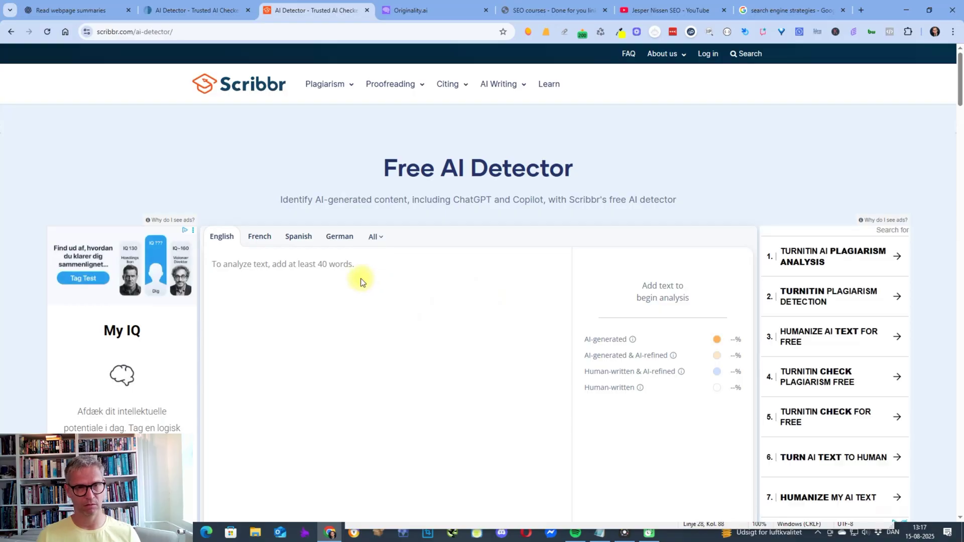
click(361, 278)
key(ctrl+v)
scroll(527, 357, down, 6)
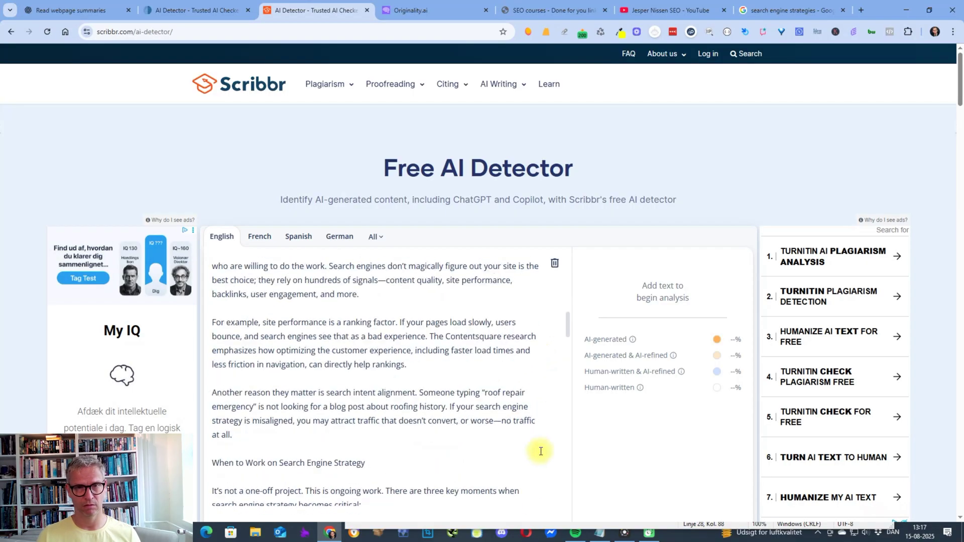
scroll(540, 451, down, 10)
scroll(534, 237, up, 2)
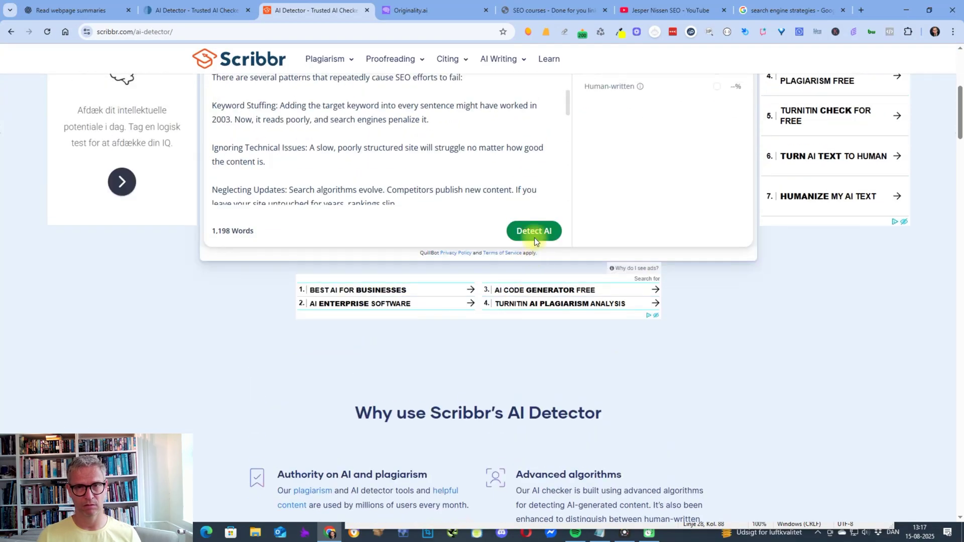
click(534, 232)
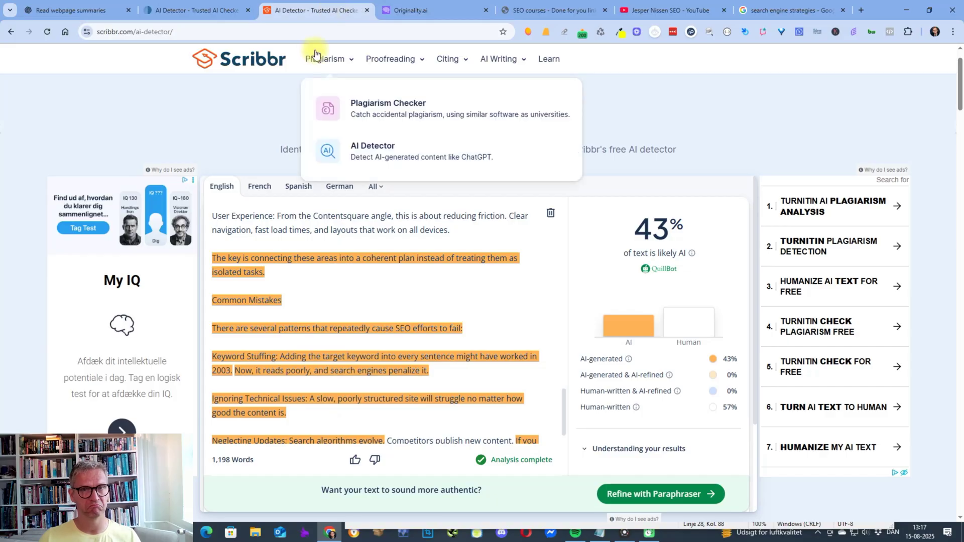
click(424, 10)
Step: Scan the 1,221-word article in Originality.ai, getting 67% likely AI and 1% plagiarism
click(146, 310)
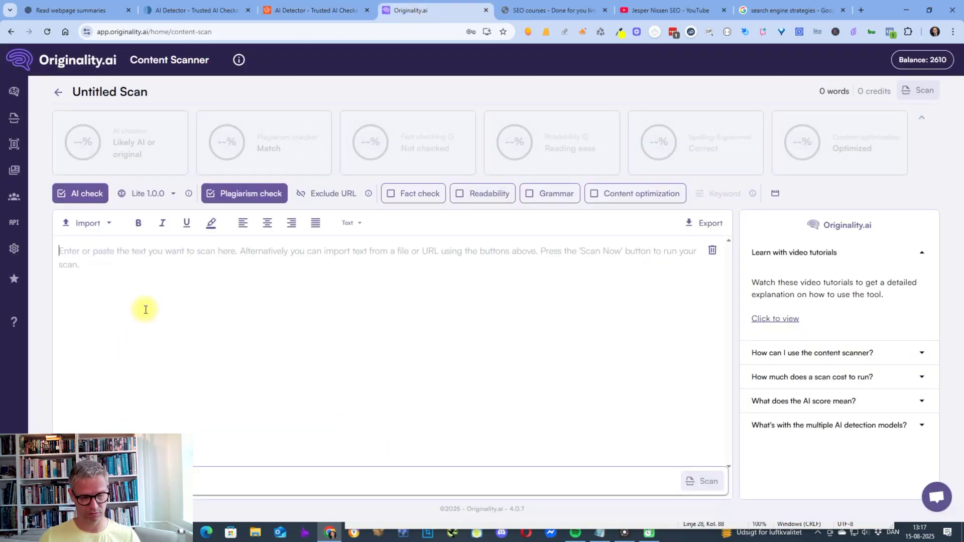
key(ctrl+v)
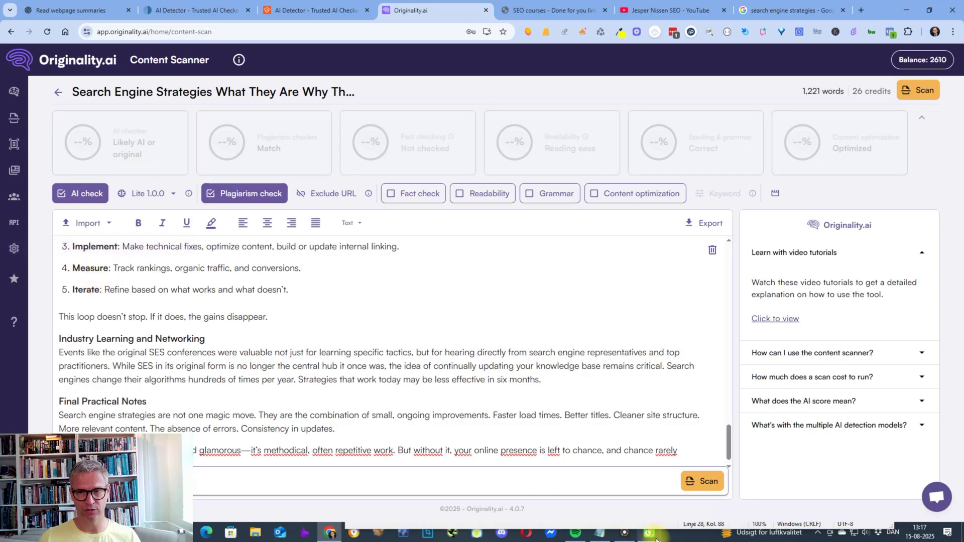
click(709, 484)
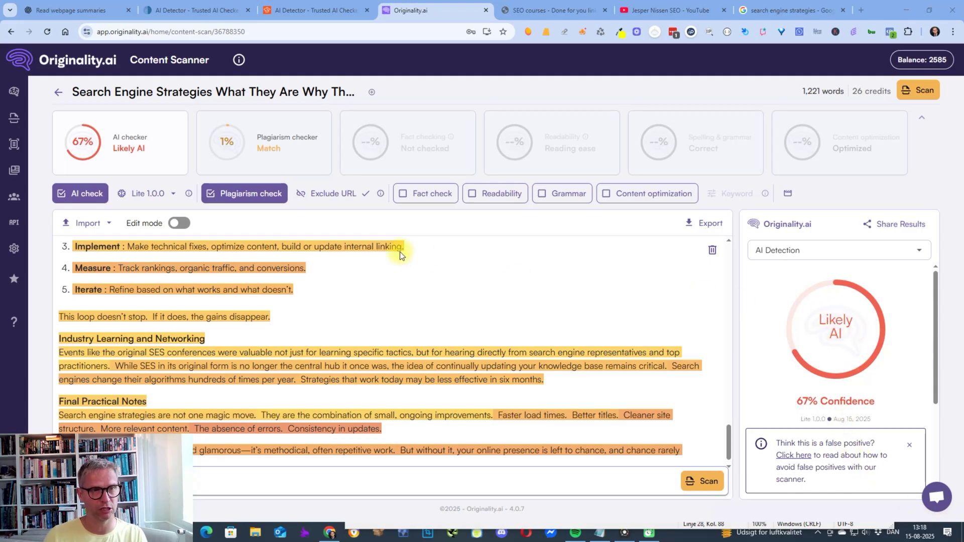
mouse_move(400, 247)
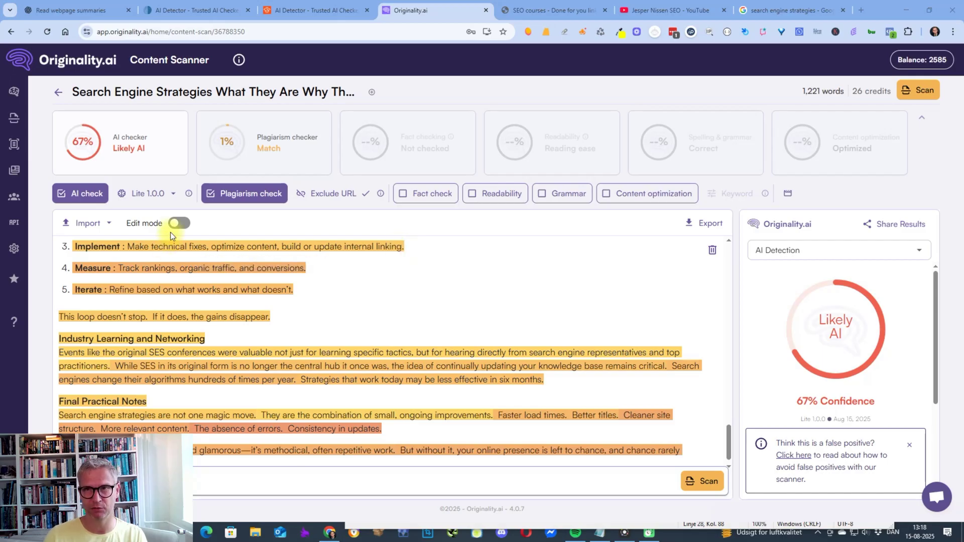
Step: Return to the ChatGPT conversation after glancing back at the Originality.ai result
click(63, 10)
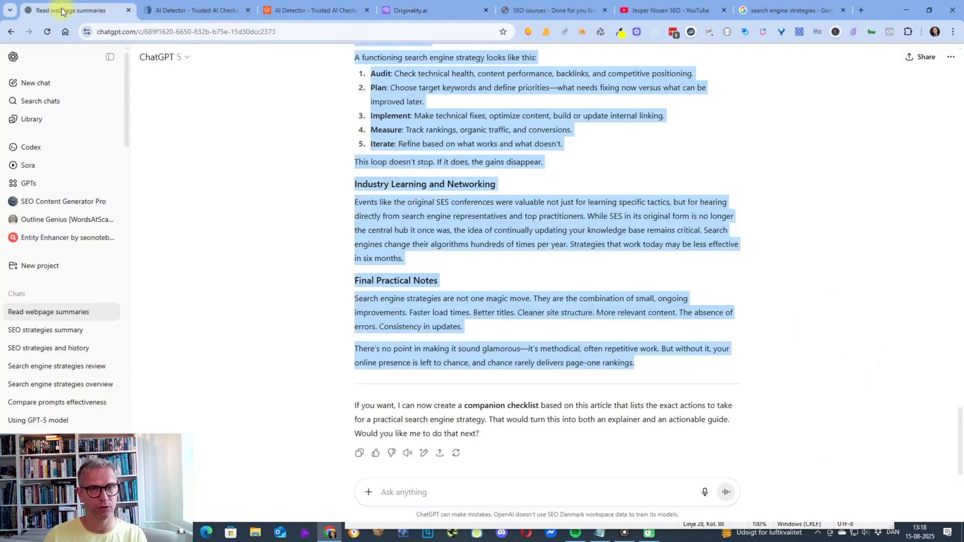
scroll(353, 145, up, 15)
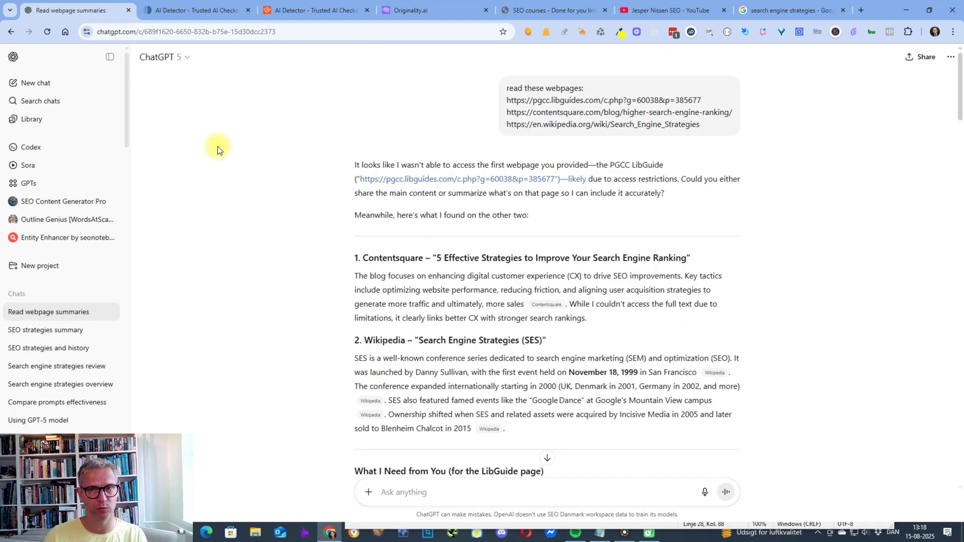
click(448, 10)
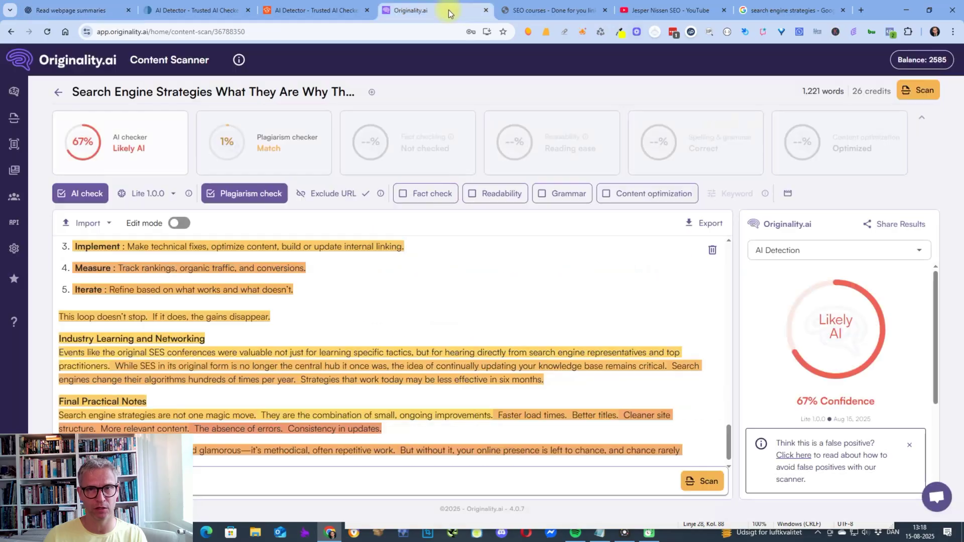
click(86, 9)
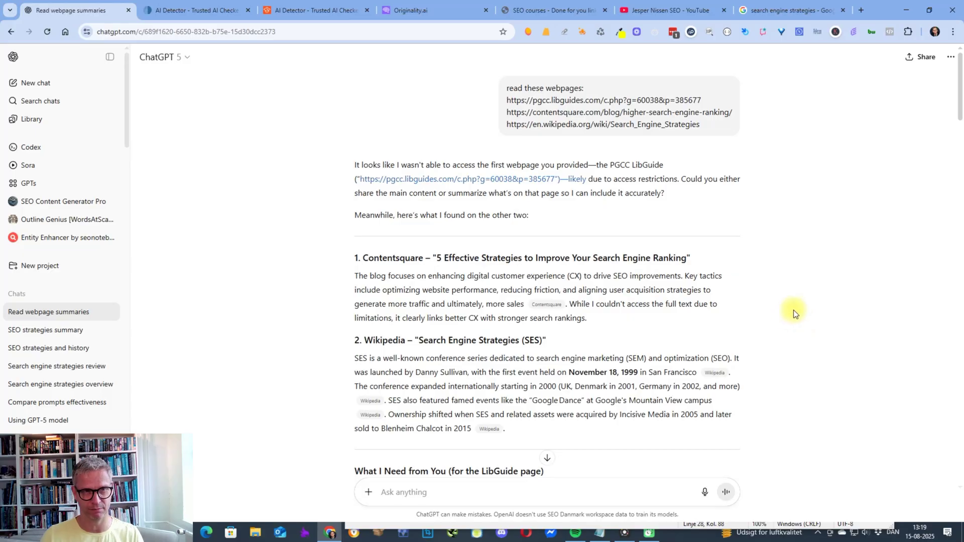
scroll(759, 333, down, 20)
key(ctrl+a)
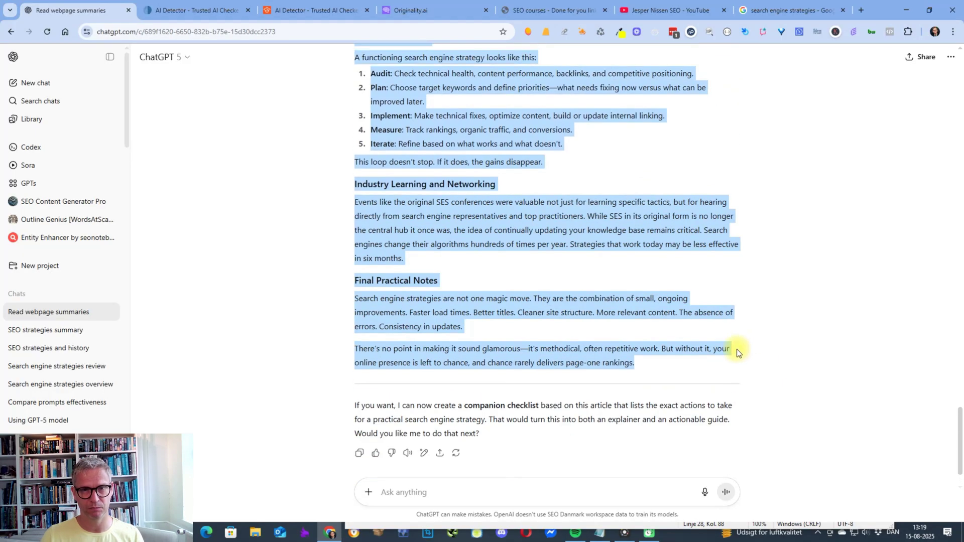
scroll(737, 348, up, 6)
scroll(737, 348, up, 20)
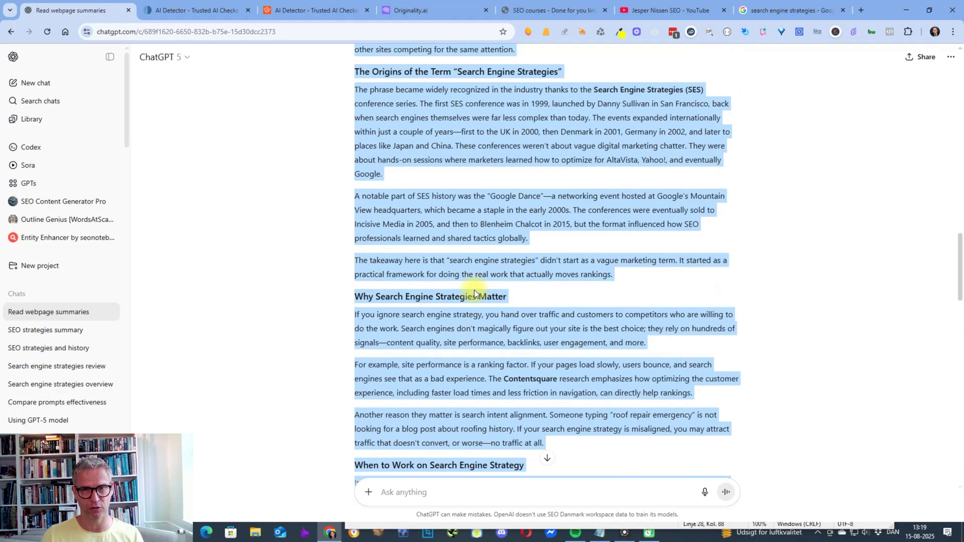
scroll(474, 290, up, 15)
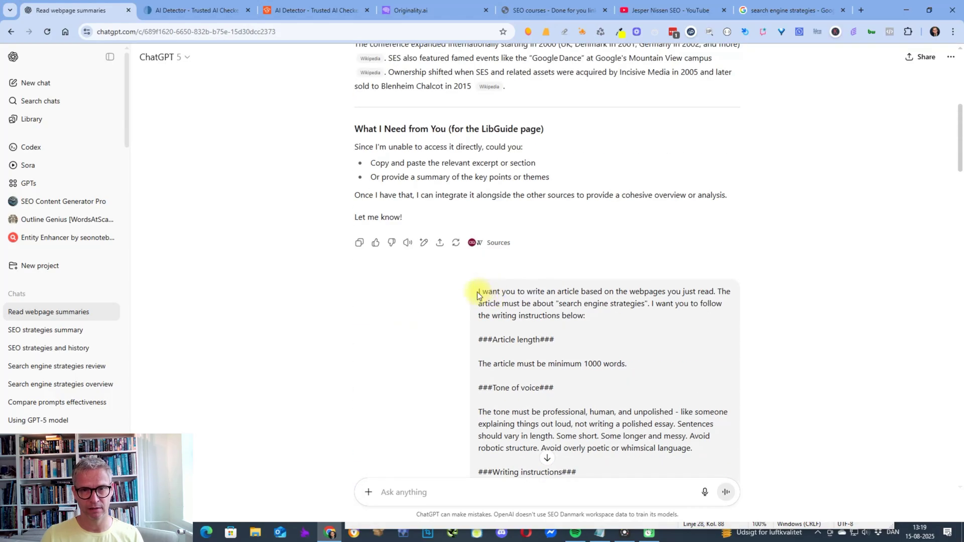
Step: Copy the earlier article prompt into the message box, then cut it back out
drag(477, 296, 725, 359)
click(722, 350)
scroll(713, 382, down, 20)
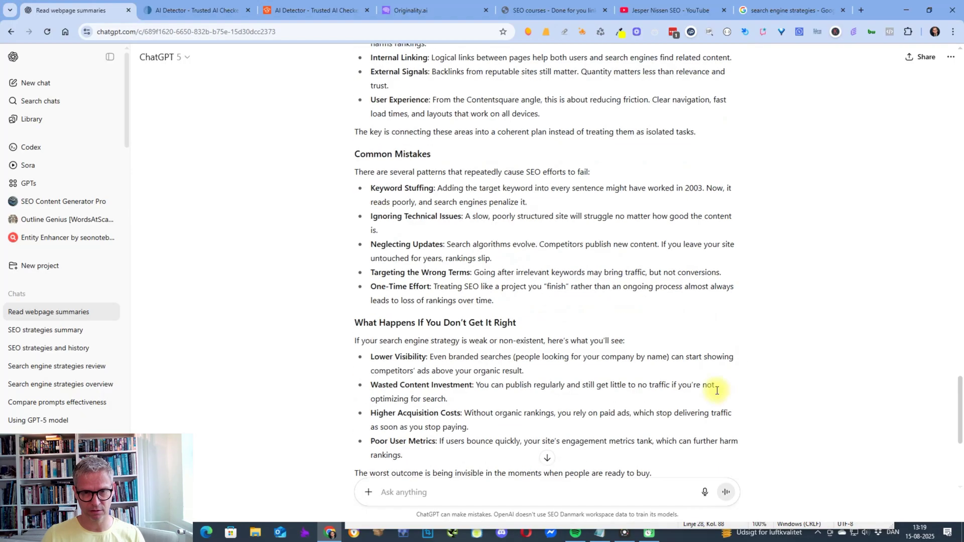
text(I want you to write an article based on the webpages you just read. The article must be about "search engine strategies". I want you to follow the writing instructions below: ###Article length### The article must be minimum 1000 words. ###Tone of voice### The tone must be professional, human, and unpolished - like someone explaining things out loud, not writing a polished essay. Sentences should vary in length. Some short. Some longer and messy. Avoid robotic structure. Avoid overly poetic or whimsical language. ###Writing instructions### No metaphors that personify Search engine strategies or use cutesy comparisons. Don’t waste time with vague intros — start with useful info right away. Do not use filler phrases, casual idioms, or clichés. Avoid phrases like "all that jazz," "you name it," "not that smart," "seriously," etc. Don’t use em dashes or buzzwords like 'streamlined.' ###How to include facts### Include real, practical facts about Search engine strategies: why it matters, when to do it, how it’s done, what common mistakes people make, and what happens if you don’t do it correct. Stay weird and uneven in tone, but keep it grounded and rooted in facts. No fluff.)
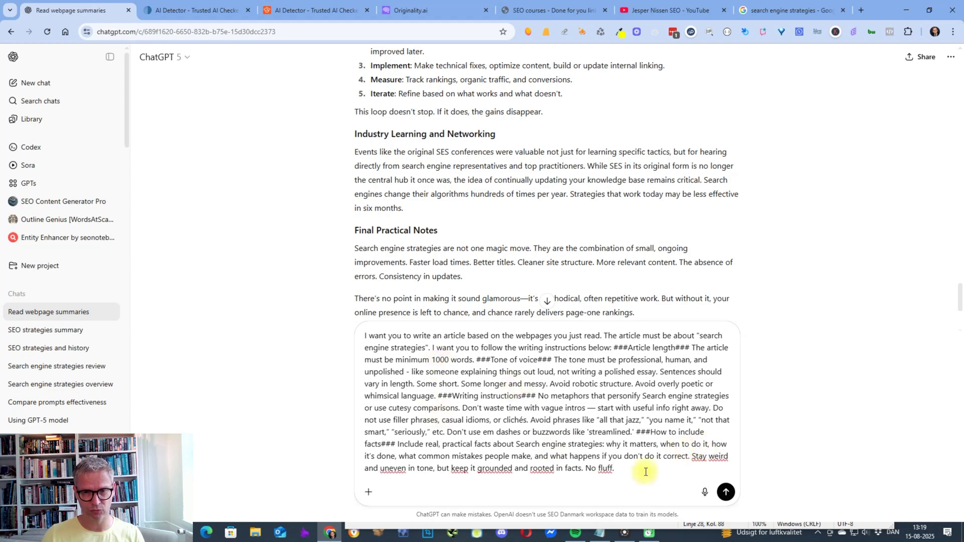
drag(644, 468, 310, 371)
key(shift+Up)
key(shift+Up)
key(shift+Up)
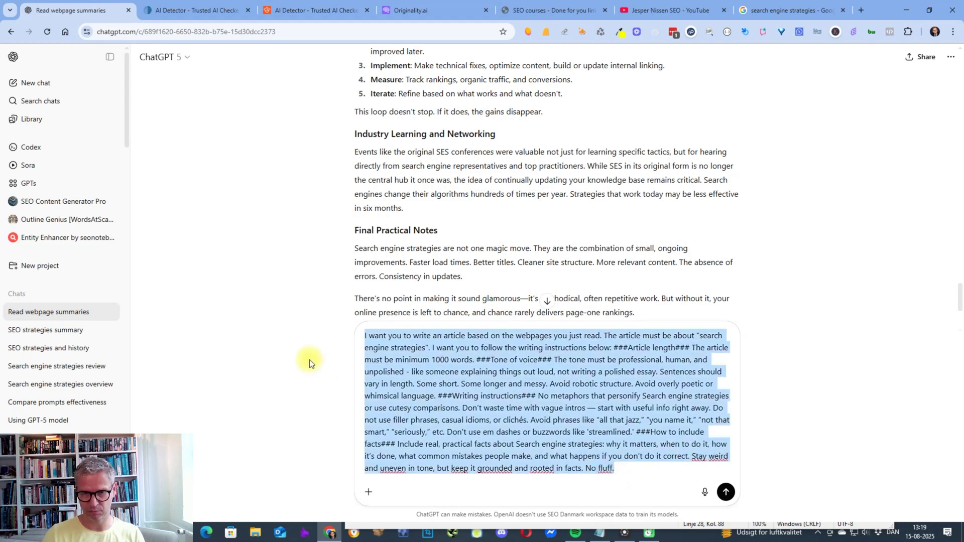
key(ctrl+x)
key(alt+Tab)
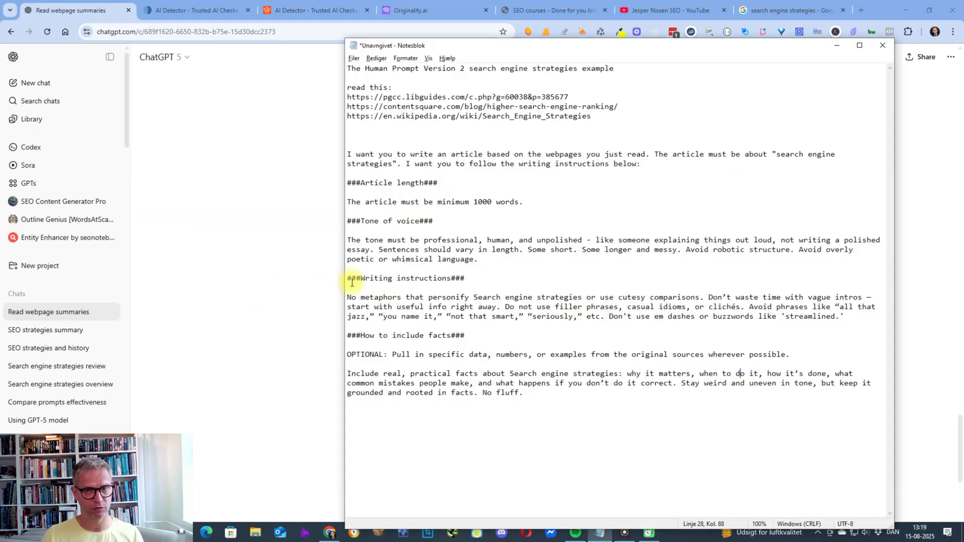
Step: Paste the Notepad article prompt into ChatGPT, add 'Think deep and long.' after 'read.', and send it
drag(533, 393, 326, 152)
key(ctrl+c)
key(alt+Tab)
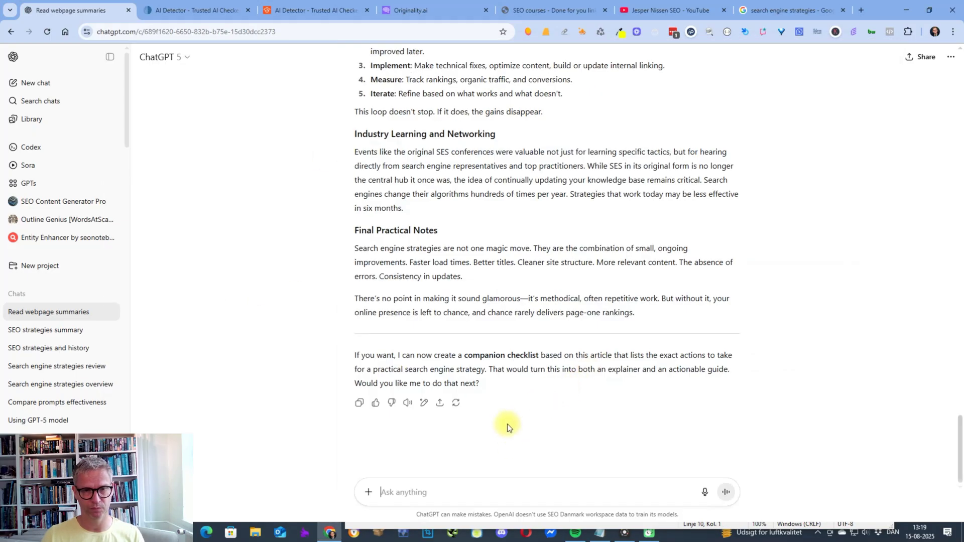
click(474, 485)
key(ctrl+v)
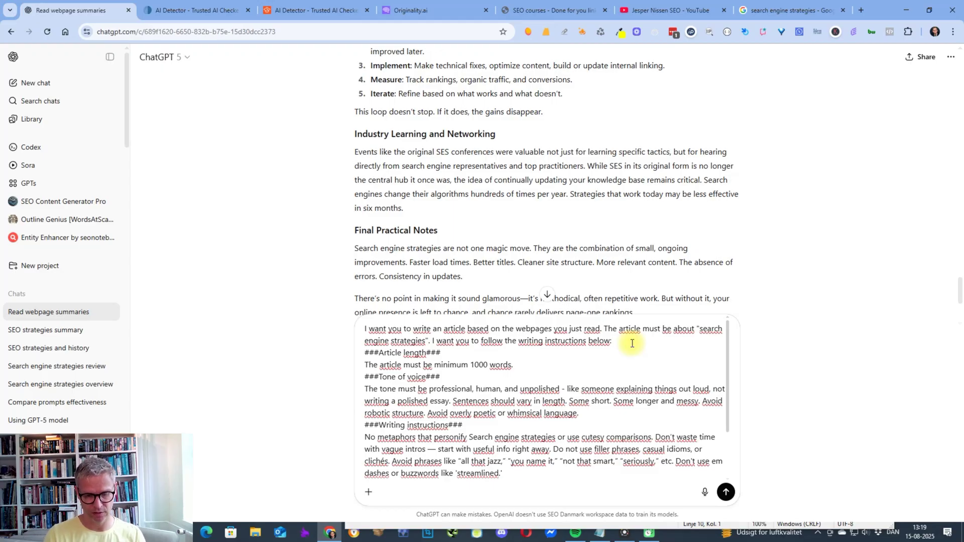
text(Think deep a)
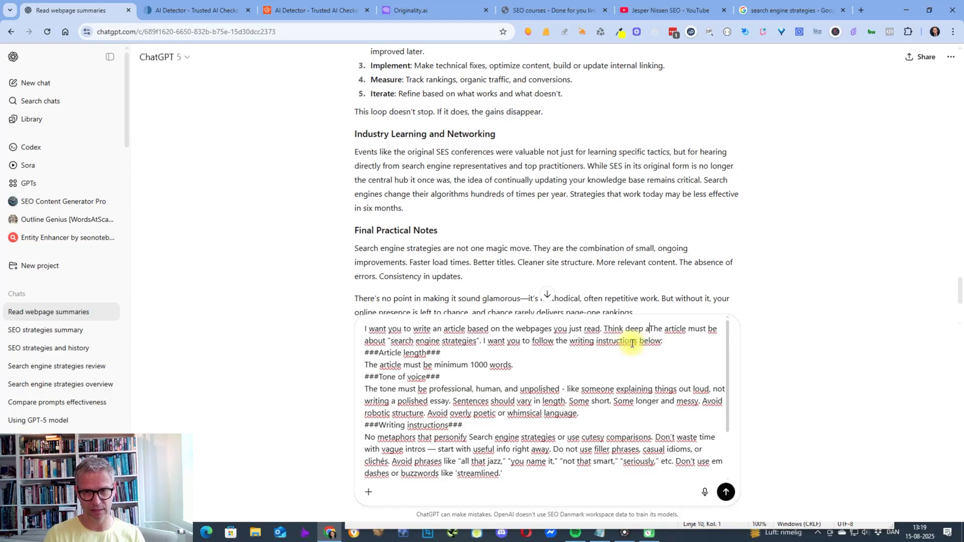
text(nd long.)
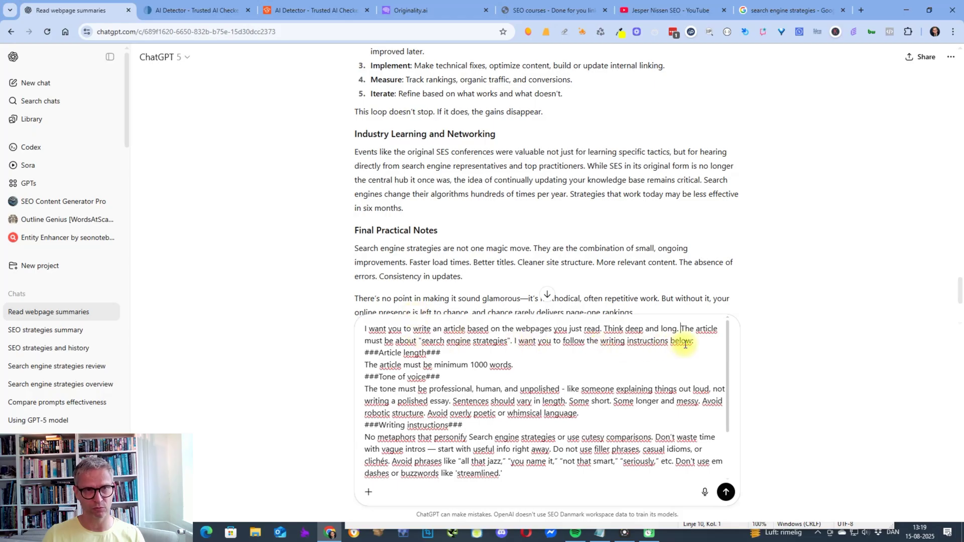
click(725, 492)
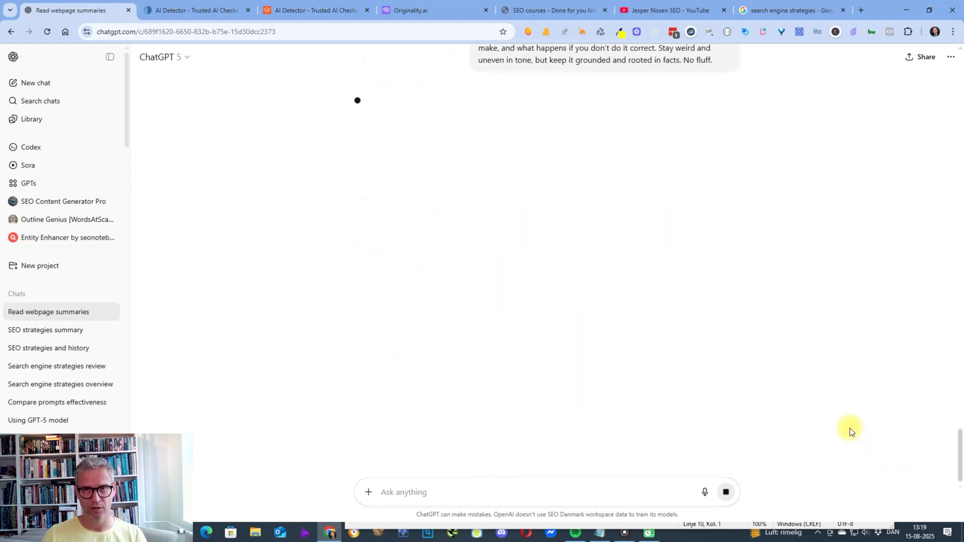
Step: Check the GPT-5 model list, close it unchanged, and let the reply finish thinking
scroll(848, 427, up, 10)
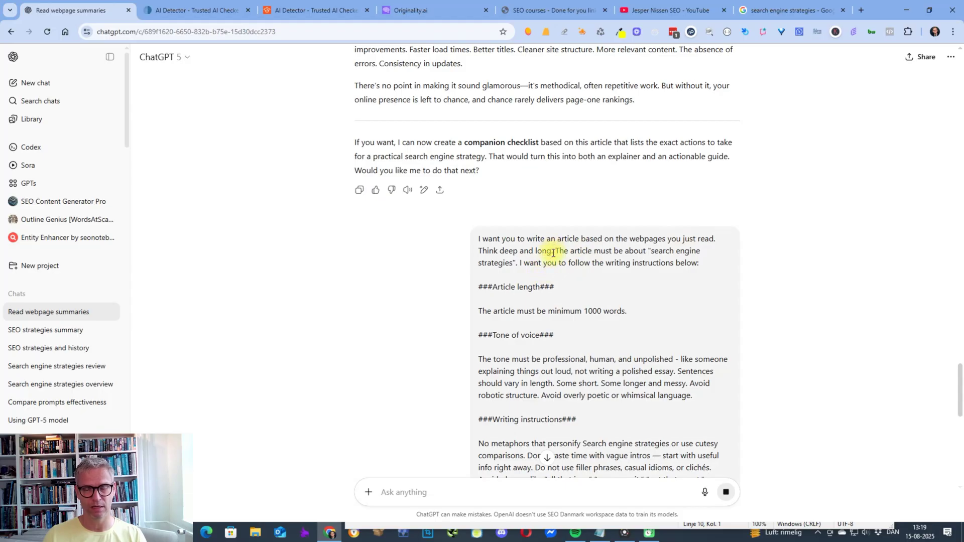
click(187, 60)
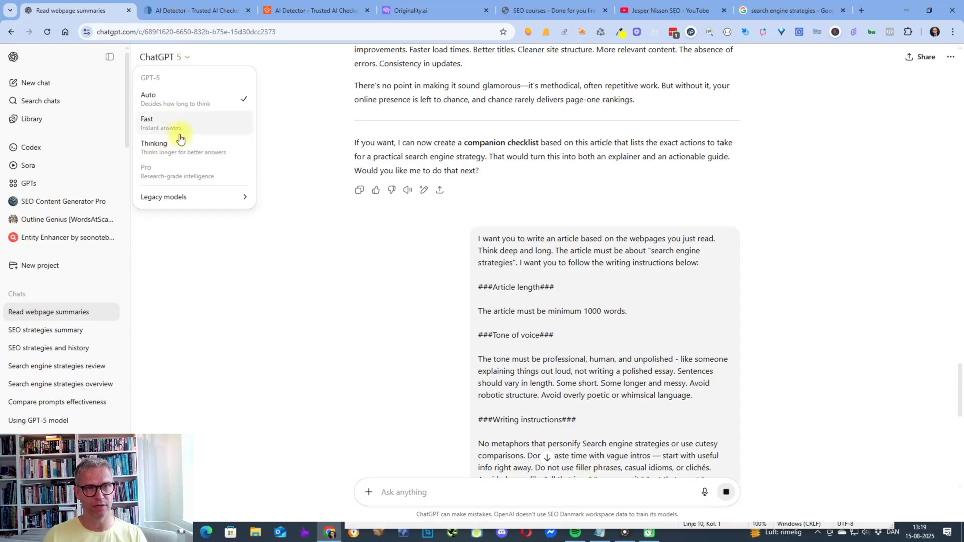
scroll(652, 321, down, 5)
scroll(754, 339, down, 3)
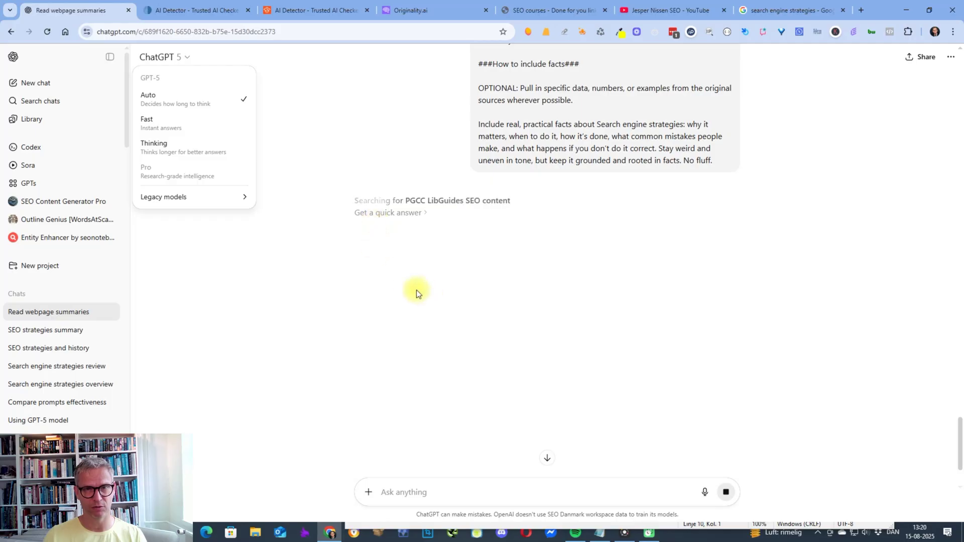
click(468, 221)
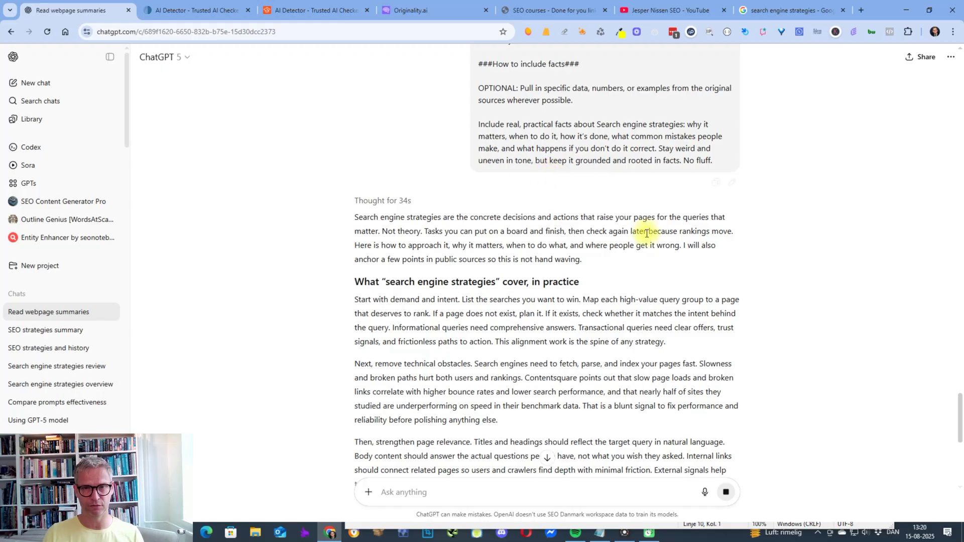
Step: Select and copy the whole new article, through its Closing section
scroll(801, 252, down, 9)
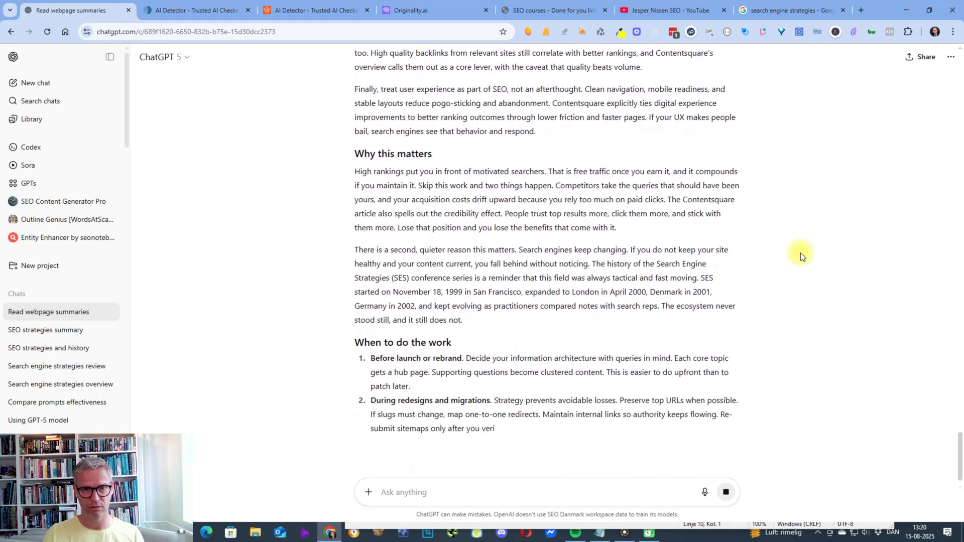
scroll(800, 252, down, 2)
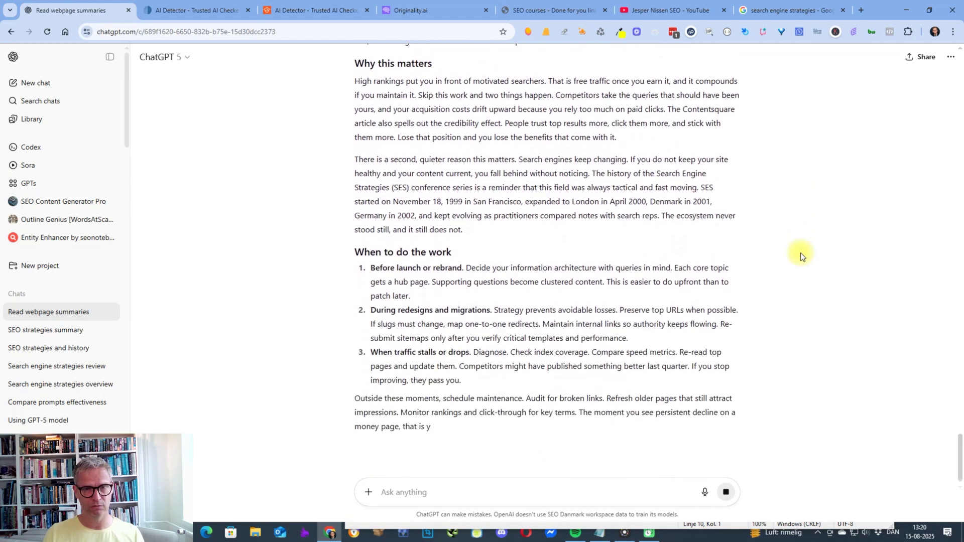
scroll(800, 252, down, 2)
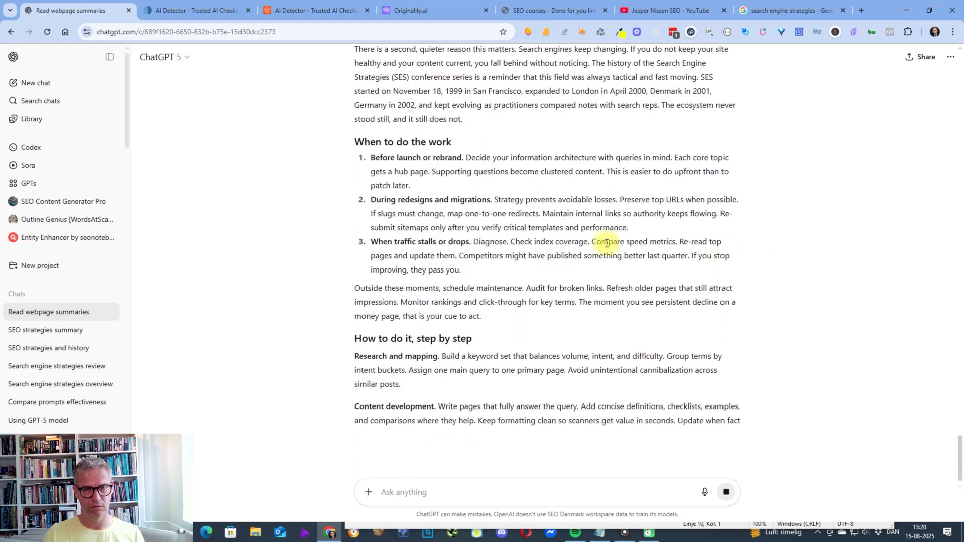
scroll(606, 243, down, 2)
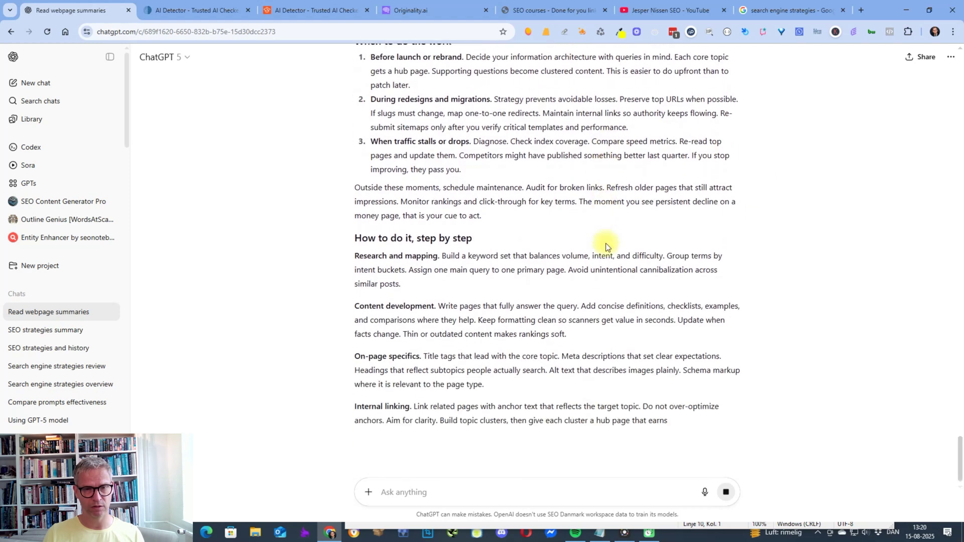
scroll(606, 243, down, 2)
scroll(605, 243, up, 12)
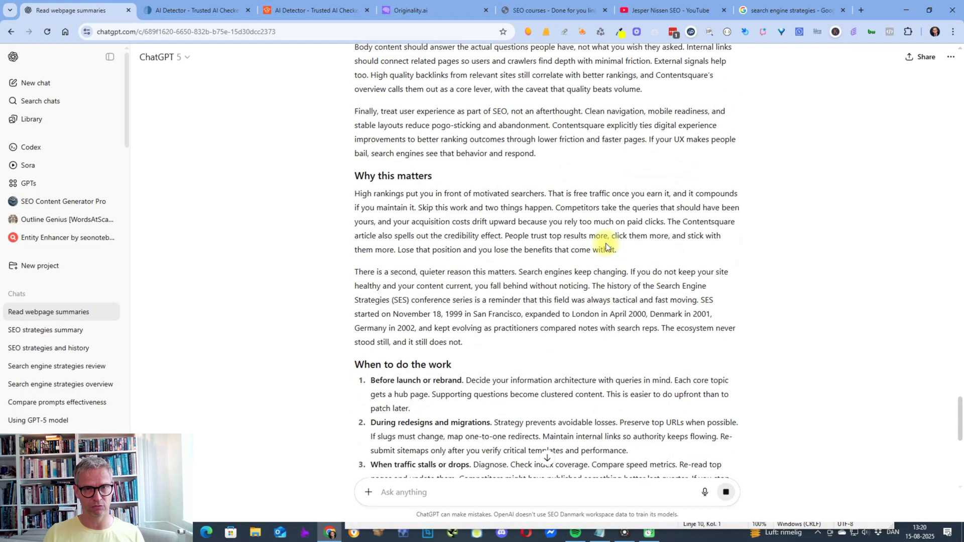
scroll(606, 245, up, 8)
scroll(552, 243, down, 5)
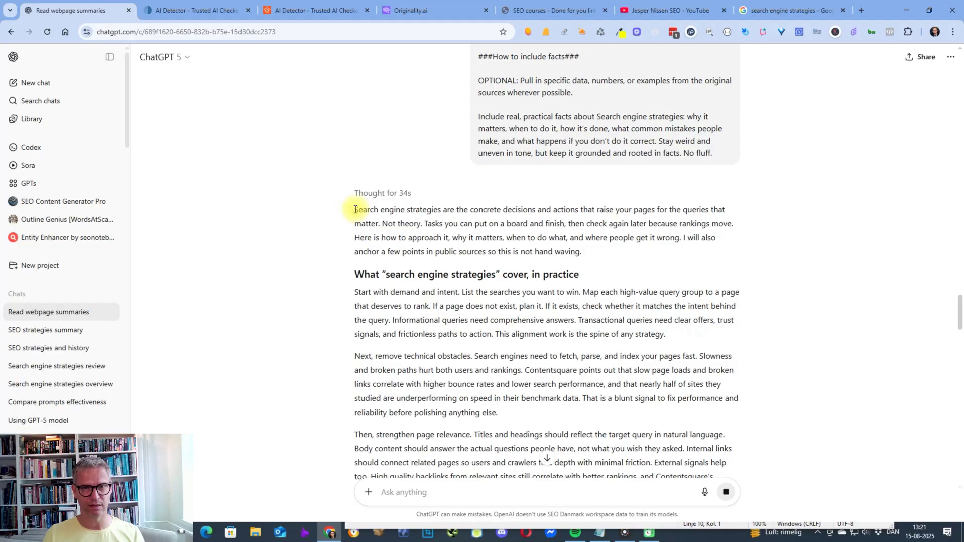
scroll(409, 301, down, 20)
drag(355, 209, 522, 293)
scroll(415, 308, down, 7)
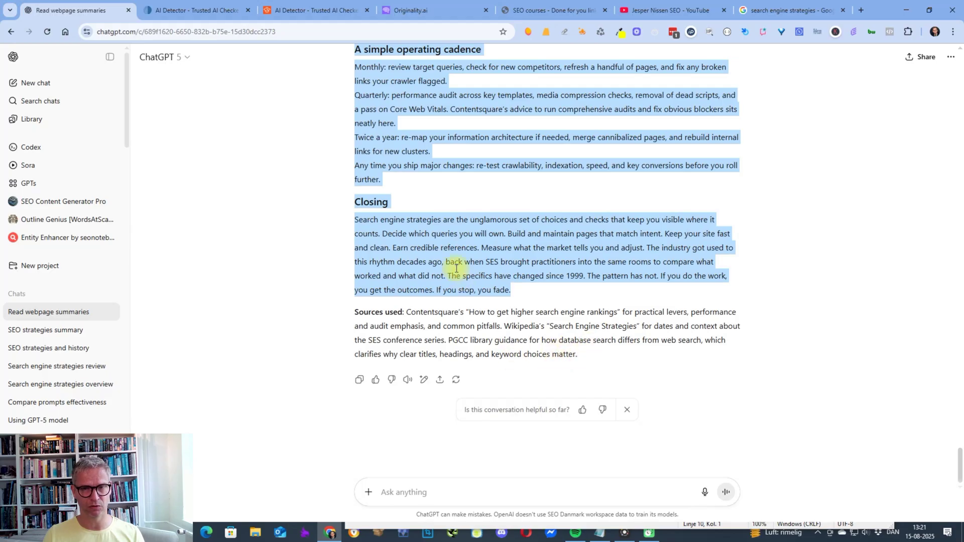
right_click(434, 235)
click(495, 248)
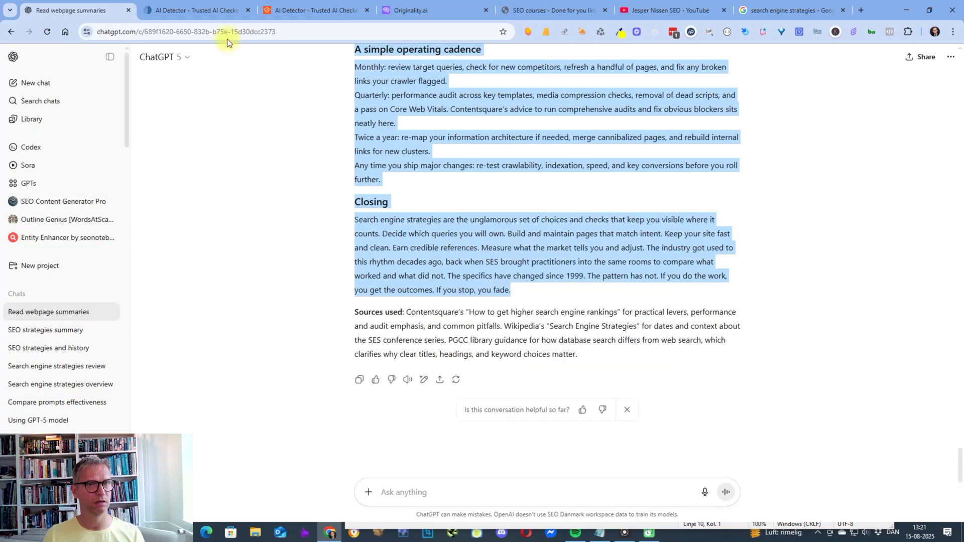
Step: Replace ZeroGPT's old text with the 10,968-character new article and run detection
click(205, 14)
scroll(478, 306, up, 2)
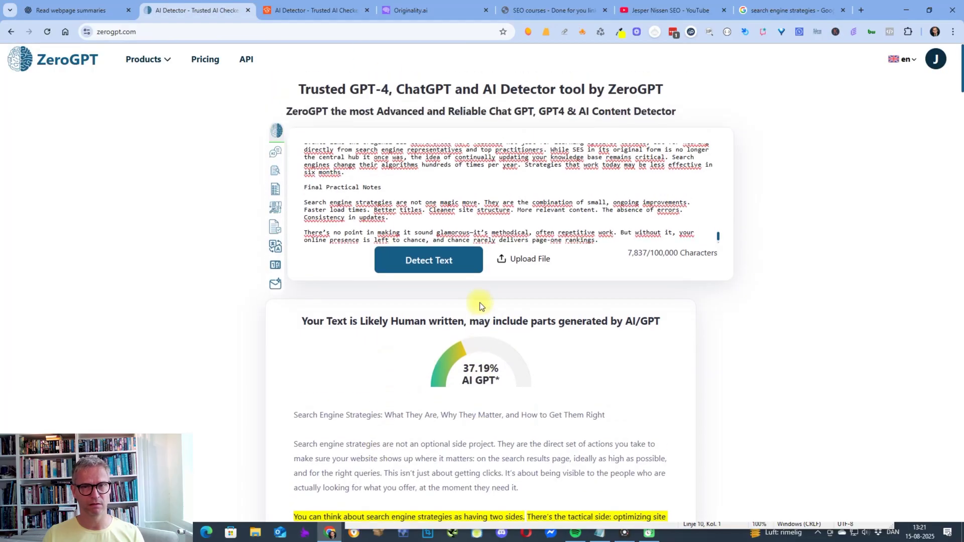
click(472, 206)
key(ctrl+a)
key(BackSpace)
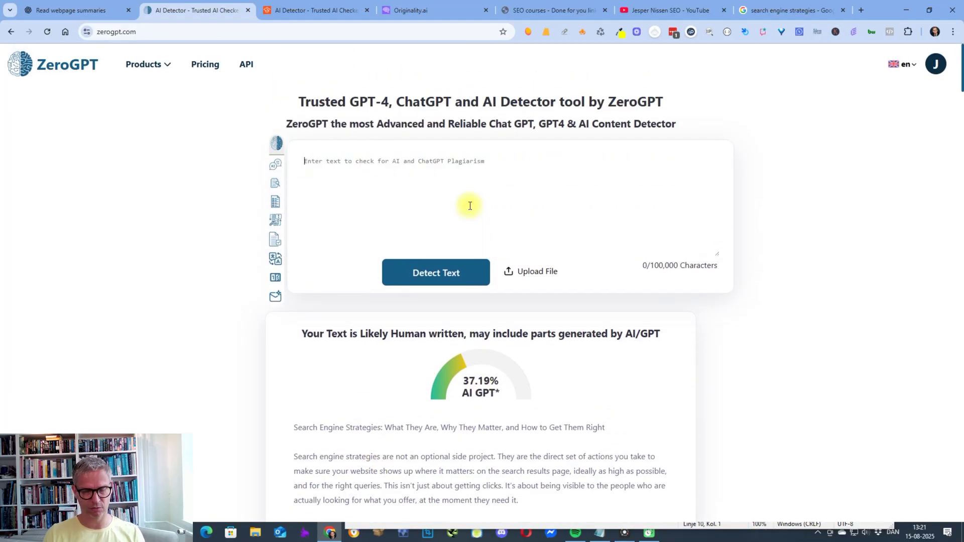
key(ctrl+v)
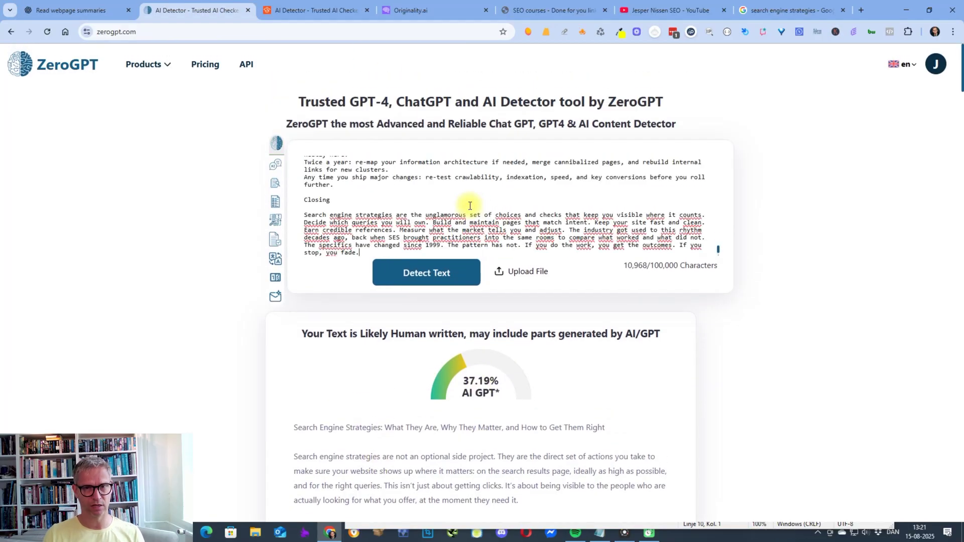
click(442, 279)
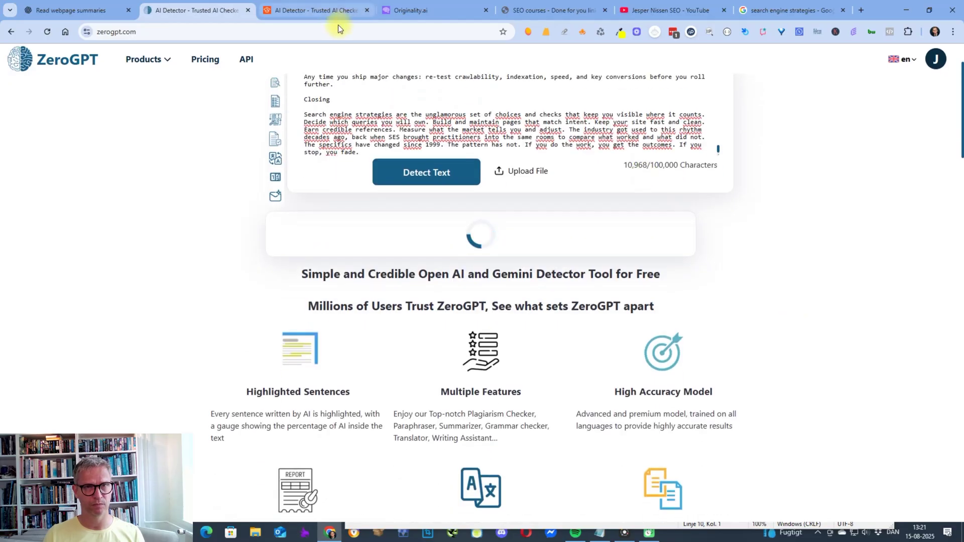
Step: Replace Scribbr's old text with the new 1,719-word article, run Detect AI, then return to ZeroGPT
click(329, 10)
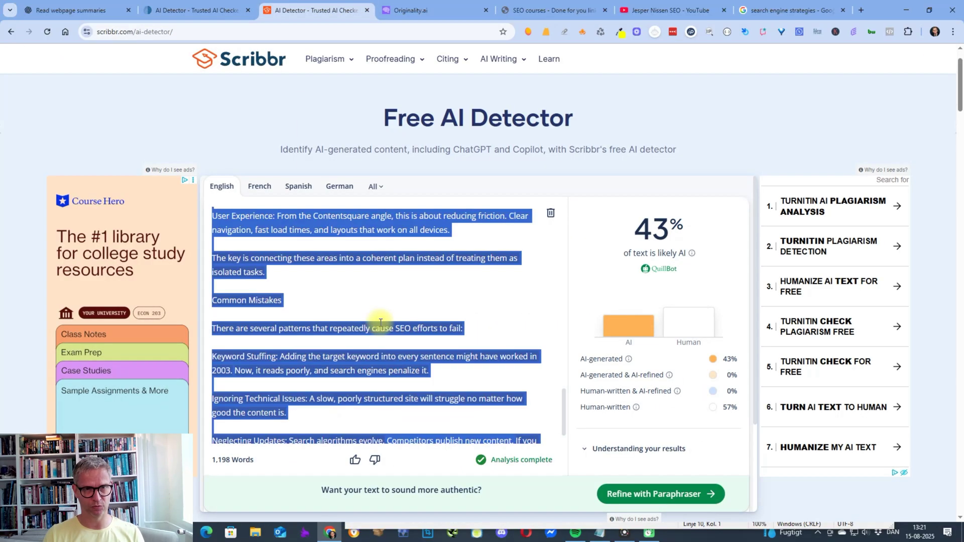
key(BackSpace)
key(ctrl+v)
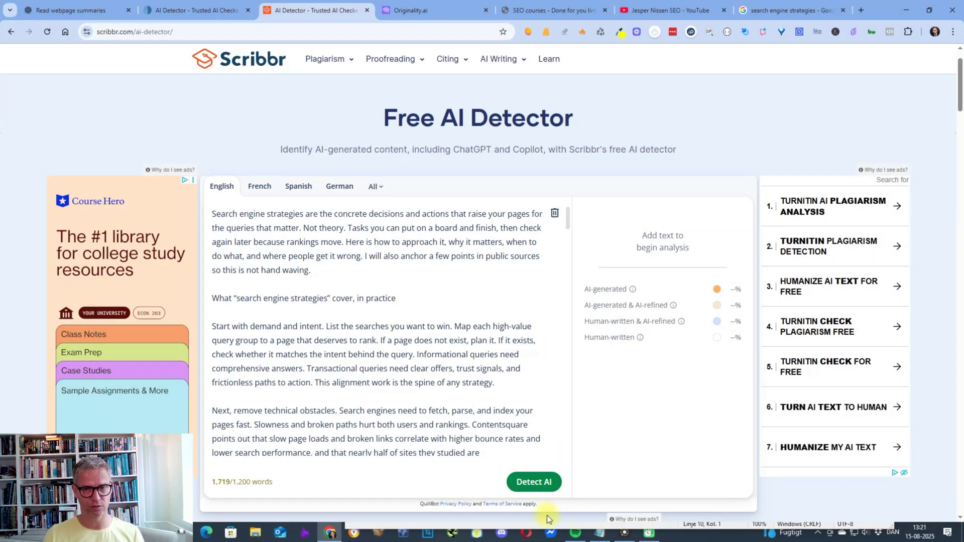
click(533, 481)
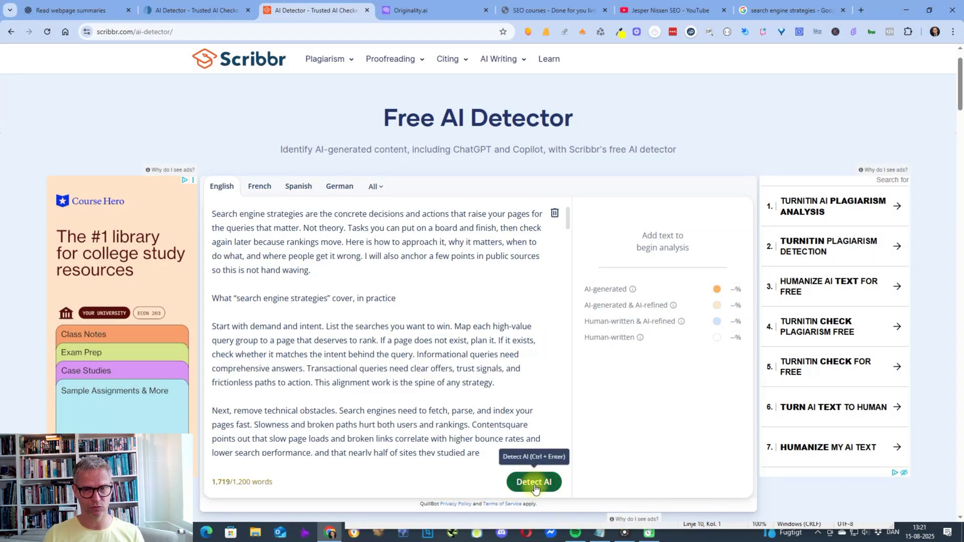
click(189, 14)
scroll(778, 397, up, 2)
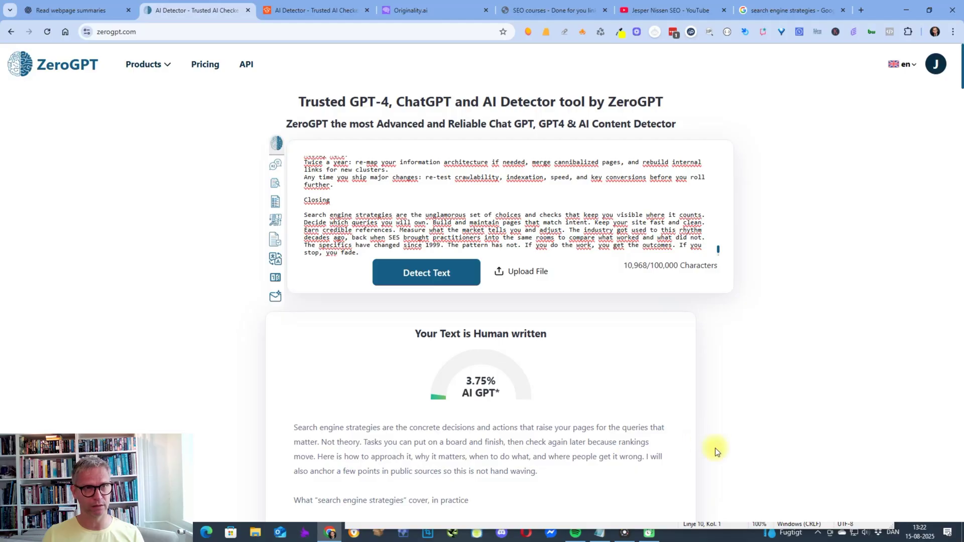
Step: Return to the ChatGPT chat showing the second article's Closing section and sources
click(63, 11)
Step: Review ChatGPT's answer up to the prompt, then check ZeroGPT's 3.75% and Scribbr's partial results
scroll(566, 373, up, 1)
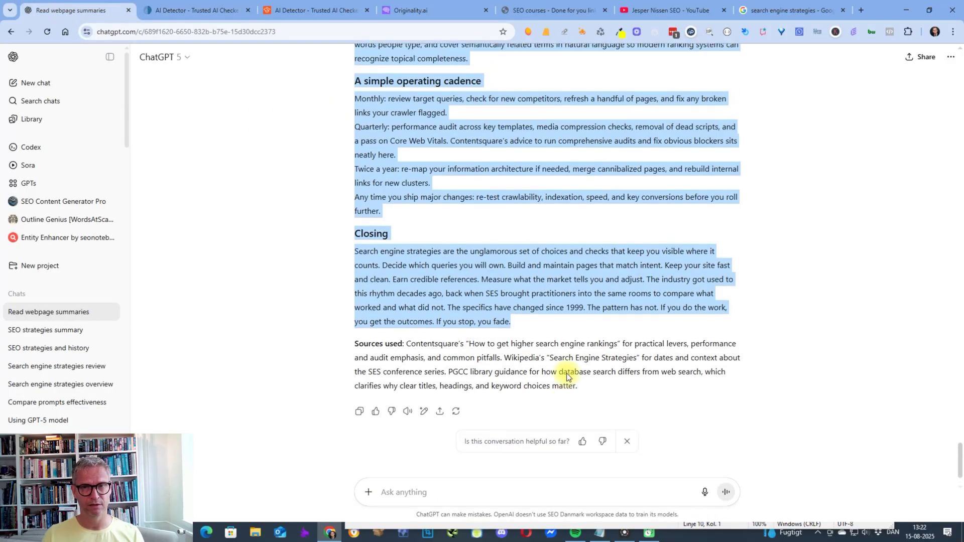
scroll(566, 372, up, 20)
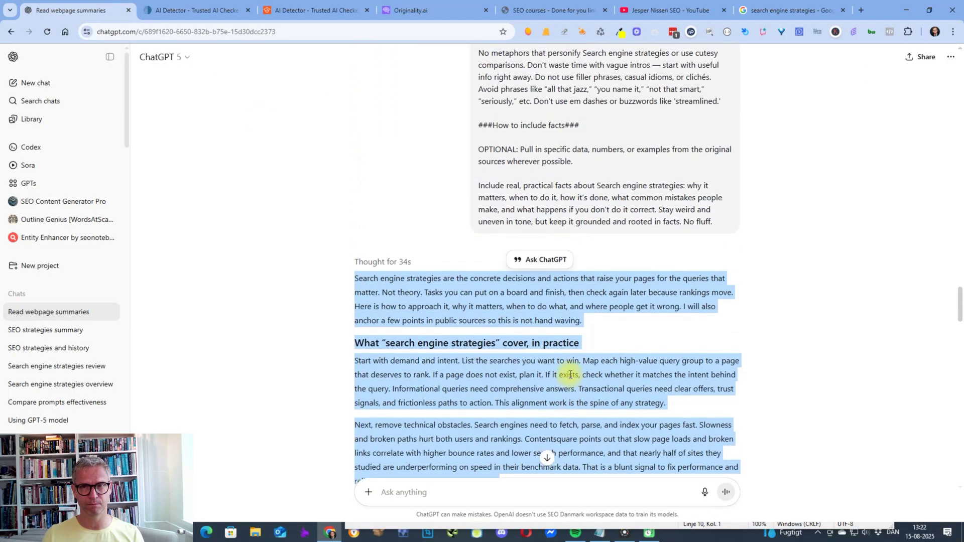
scroll(570, 375, up, 7)
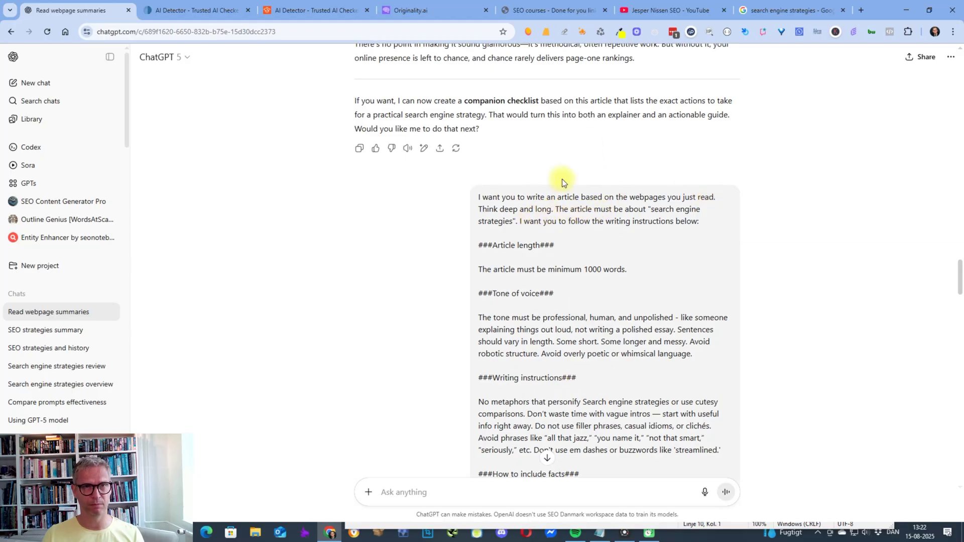
click(193, 10)
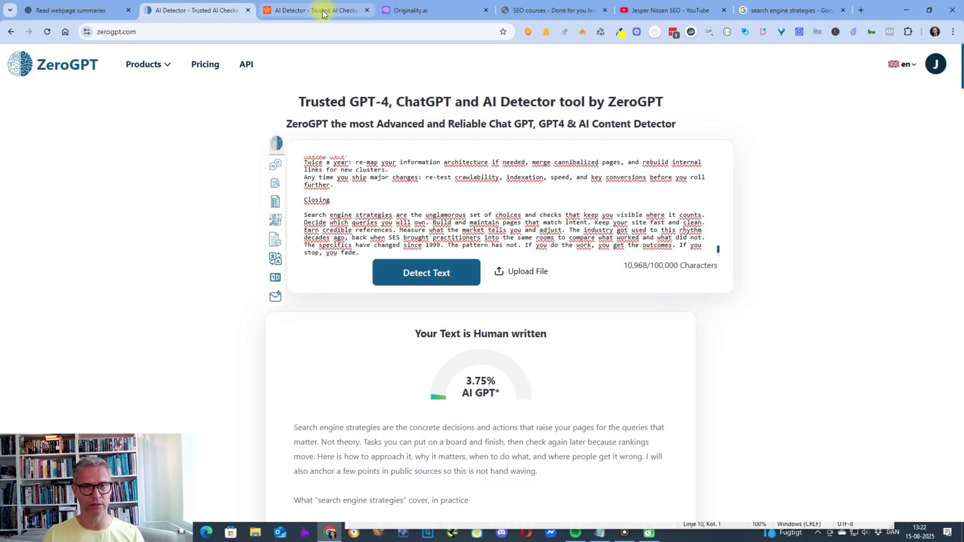
click(323, 10)
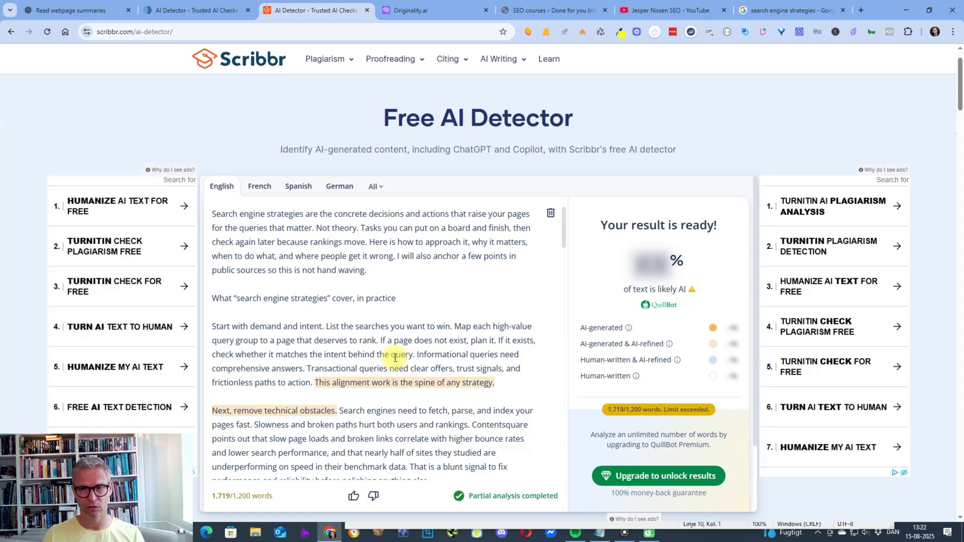
Step: Cut Scribbr's article to the 1,200-word limit and re-run detection, getting 12% AI, 86% human
scroll(395, 358, down, 15)
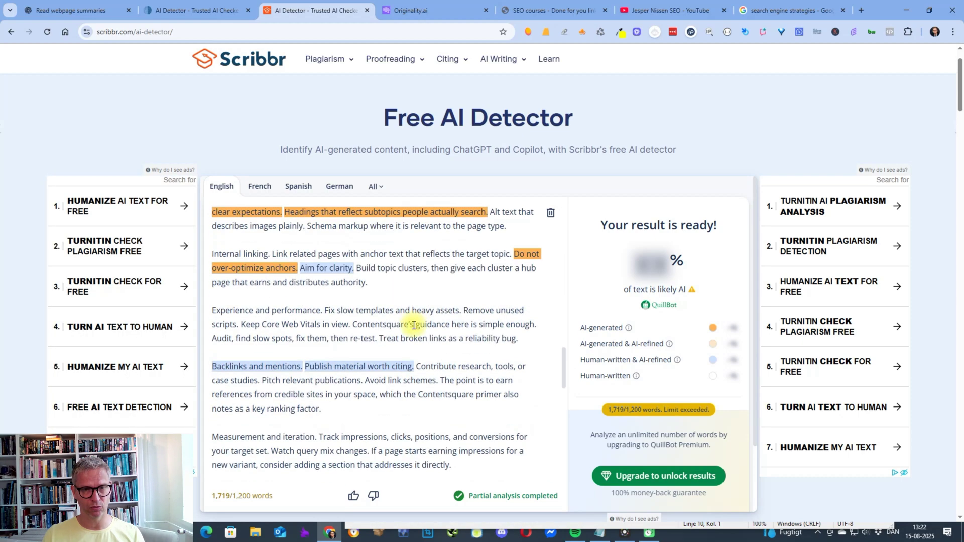
scroll(414, 325, down, 15)
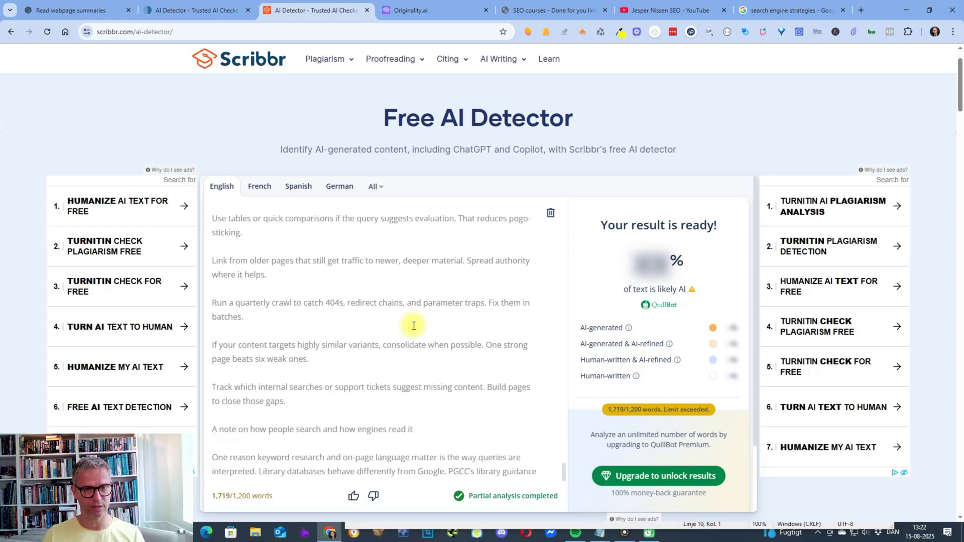
scroll(414, 325, up, 10)
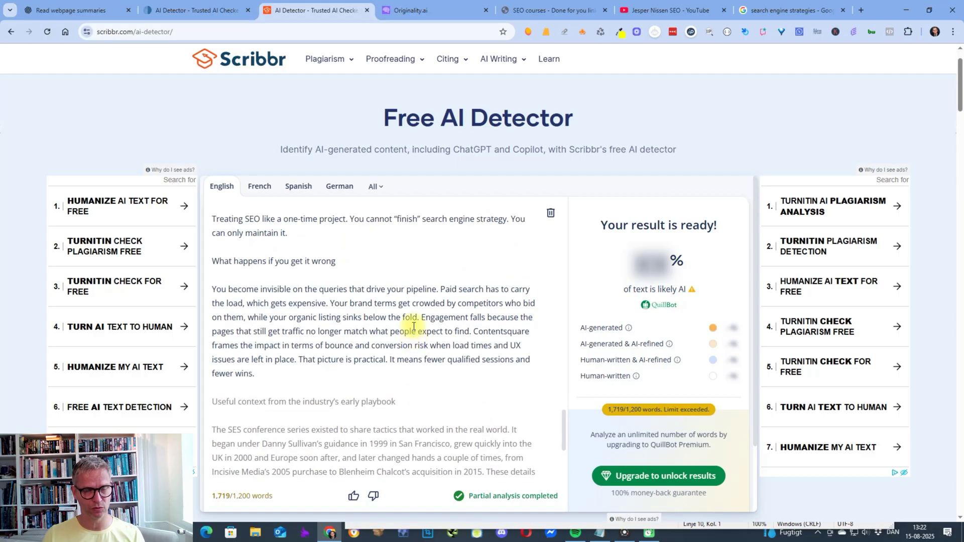
scroll(413, 325, down, 2)
drag(287, 277, 423, 457)
scroll(345, 325, down, 5)
scroll(345, 328, down, 2)
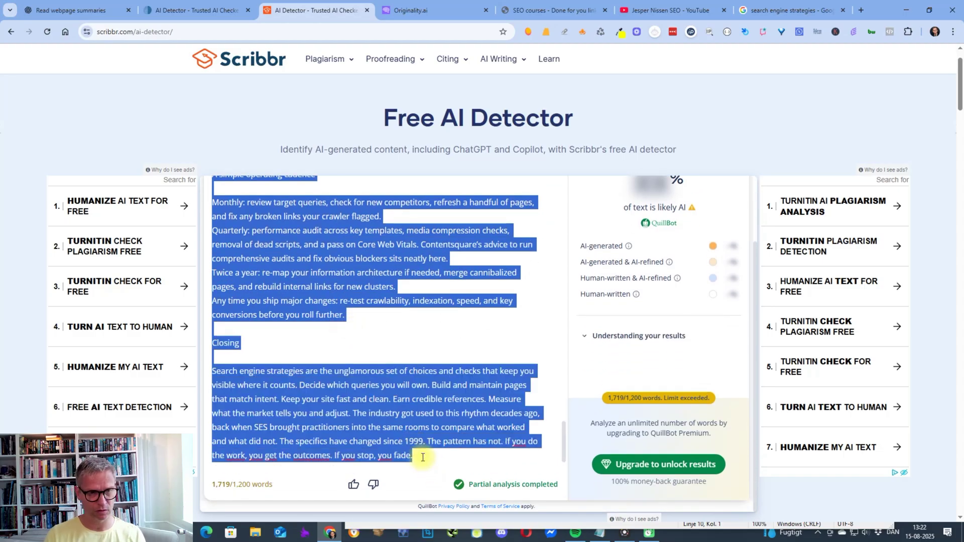
key(Delete)
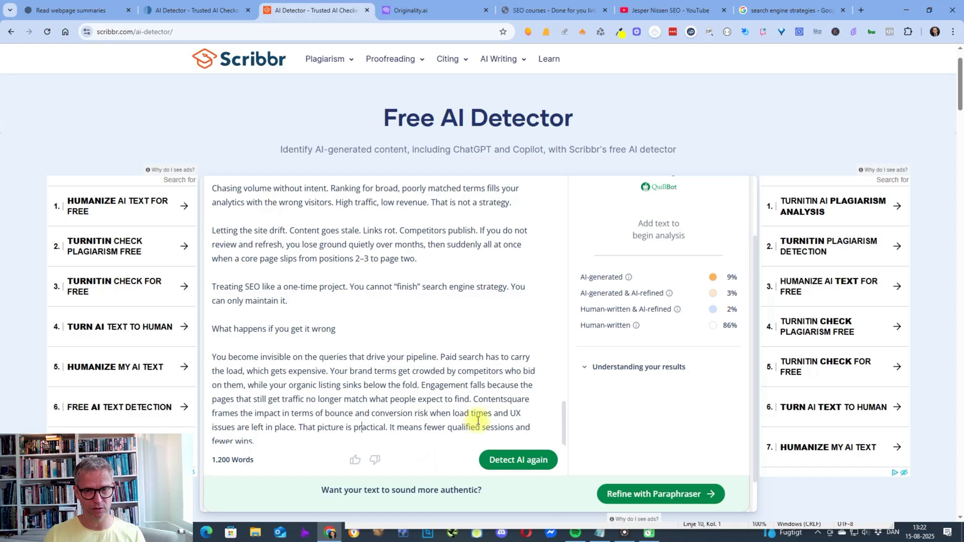
click(523, 459)
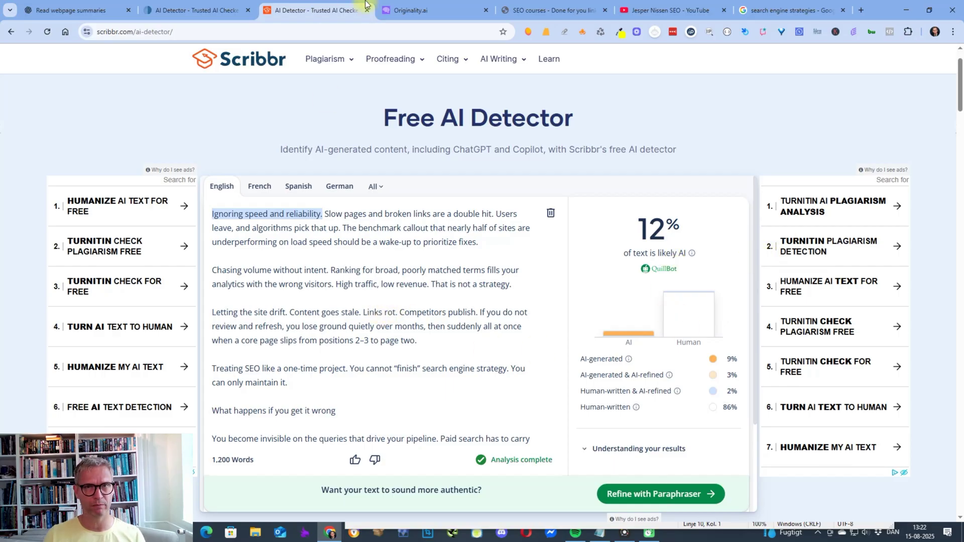
click(407, 10)
Step: Swap Originality.ai's scanned text for the 1,717-word article and scan: 100% Likely Original, 0% plagiarism
click(177, 222)
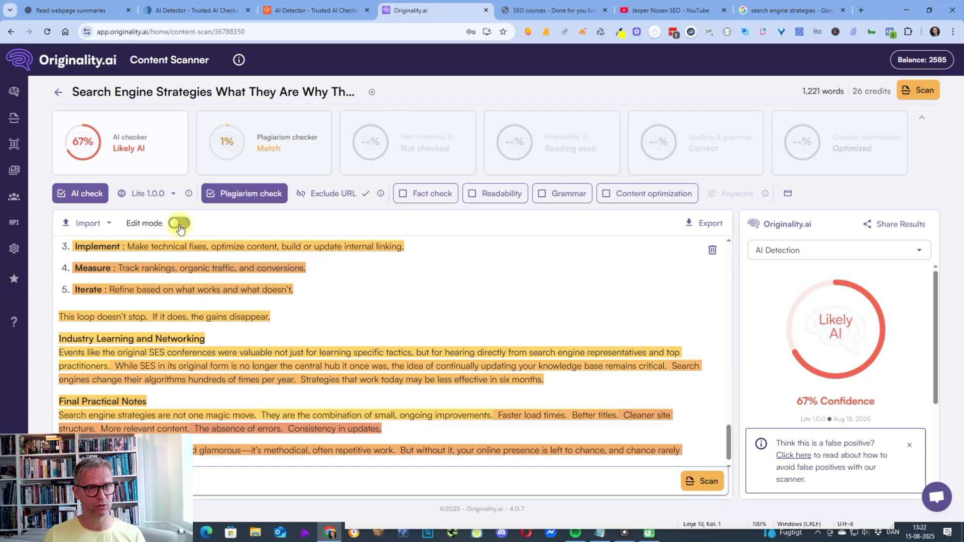
click(190, 315)
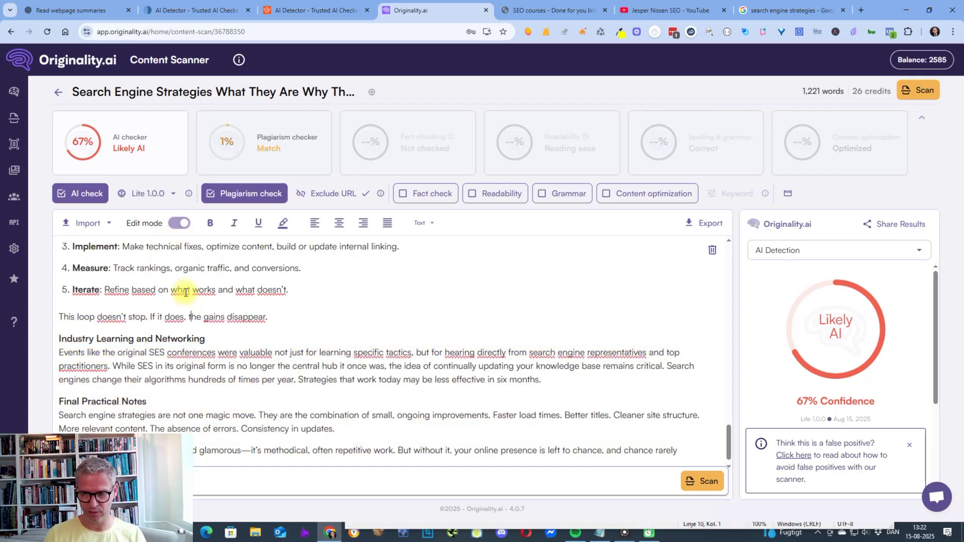
key(ctrl+a)
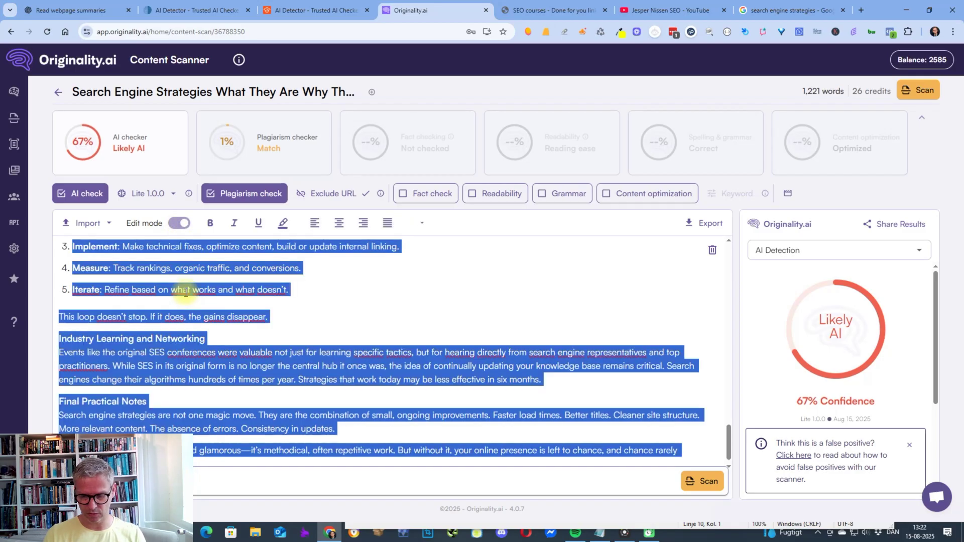
key(Delete)
key(ctrl+v)
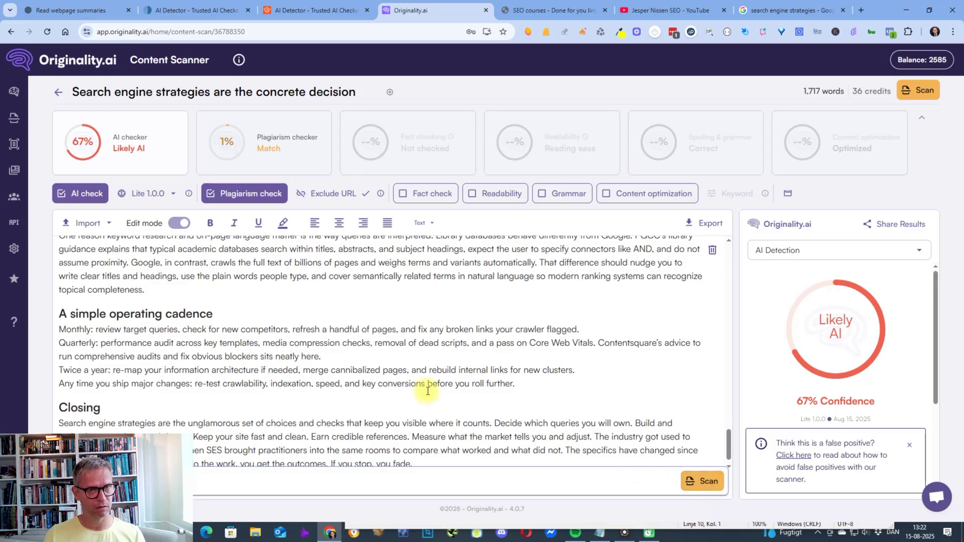
click(690, 479)
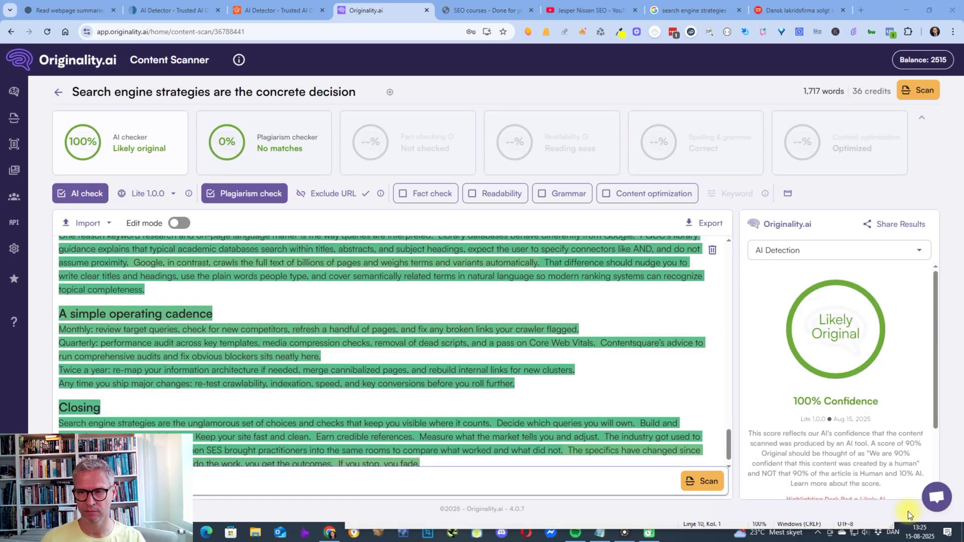
mouse_move(2, 161)
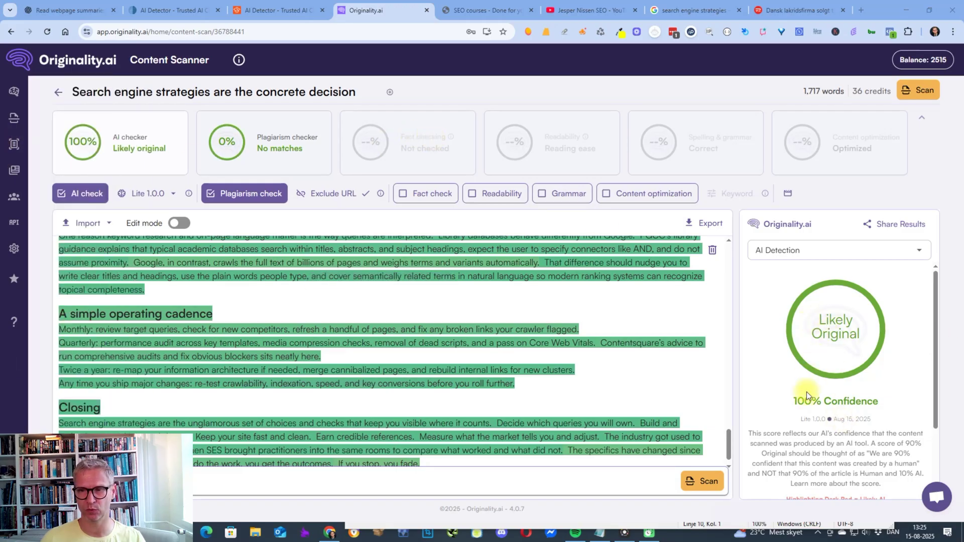
scroll(488, 306, up, 10)
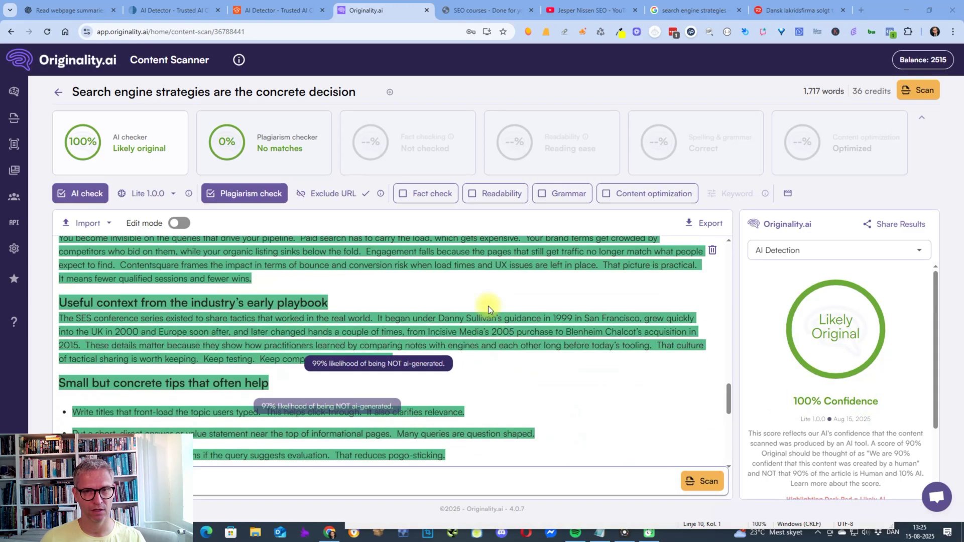
scroll(489, 301, up, 10)
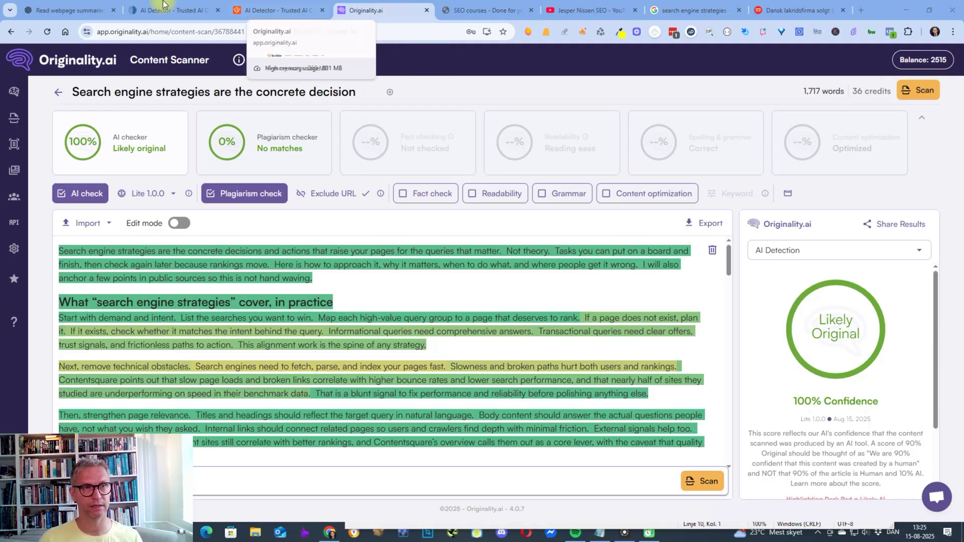
click(45, 11)
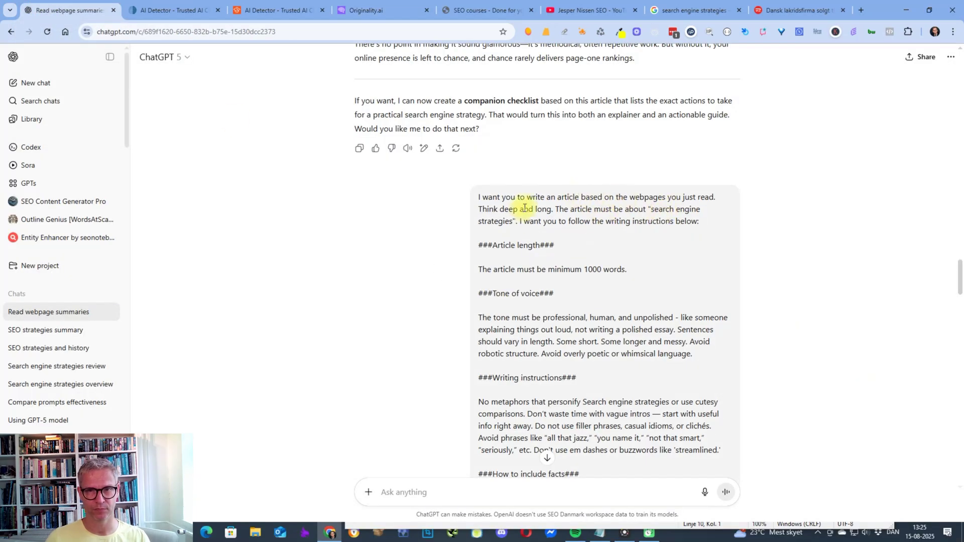
drag(553, 210, 481, 211)
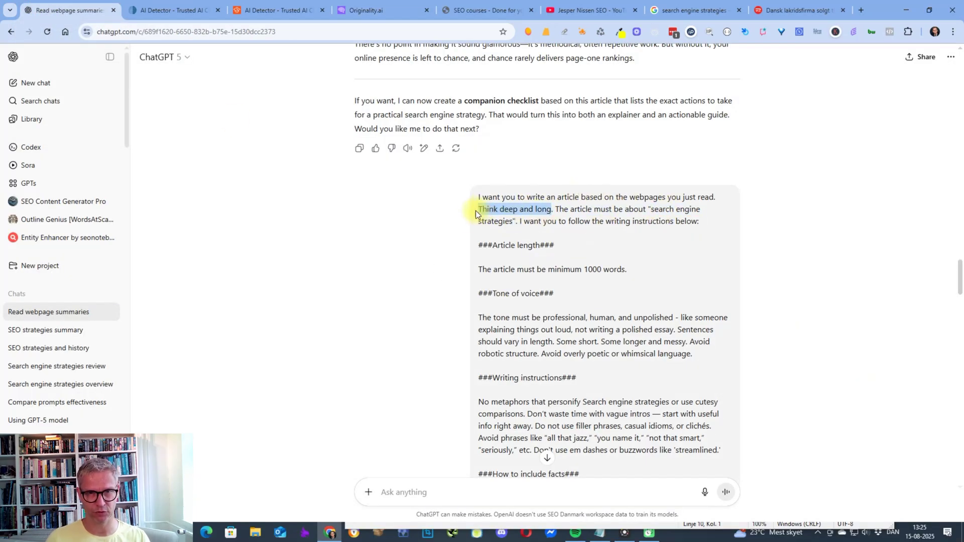
click(374, 10)
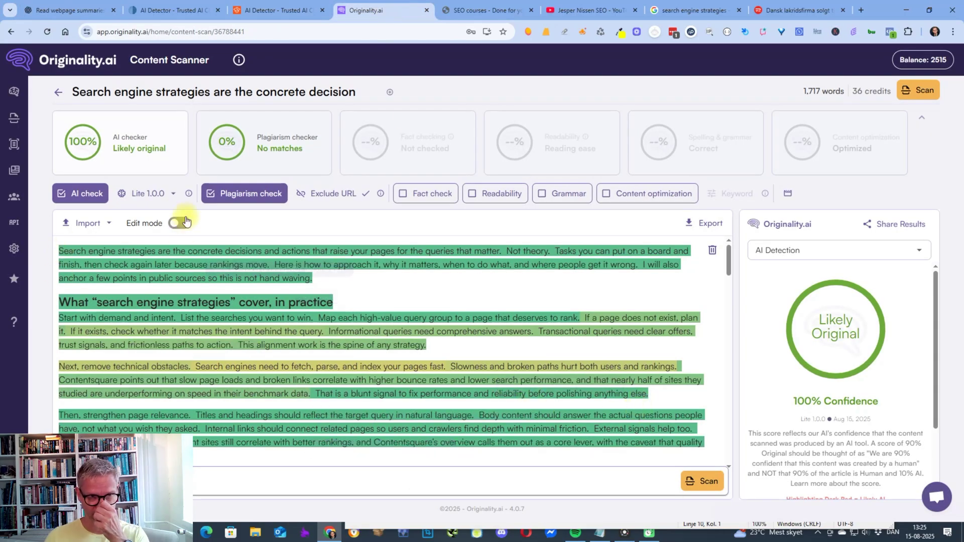
Step: Rescan with the Lite 1.0.1 model, which now rates the article 72% Likely AI
click(161, 194)
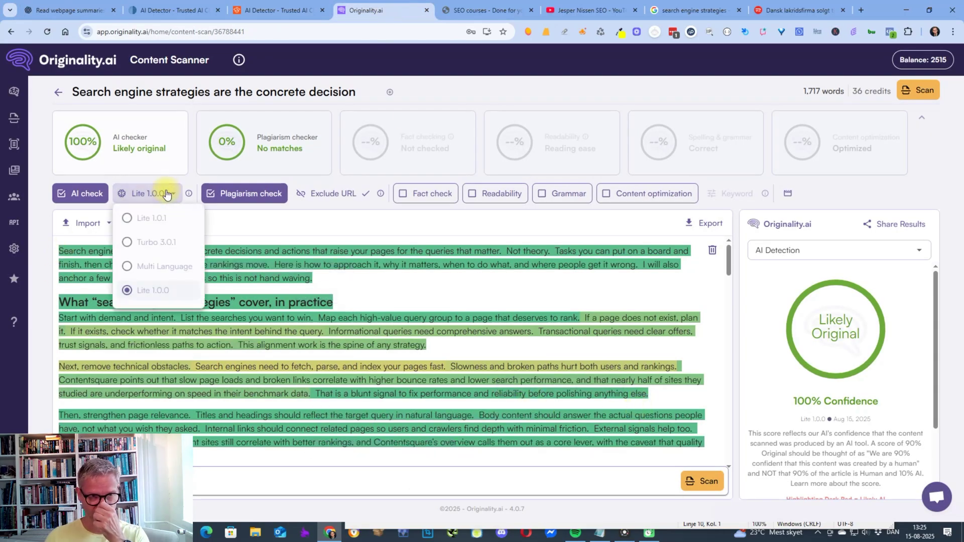
click(146, 219)
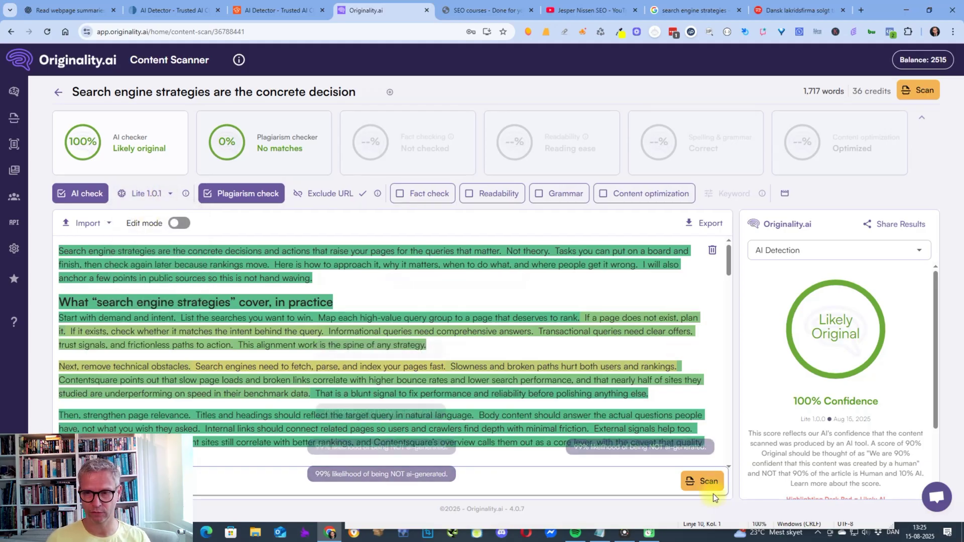
click(705, 480)
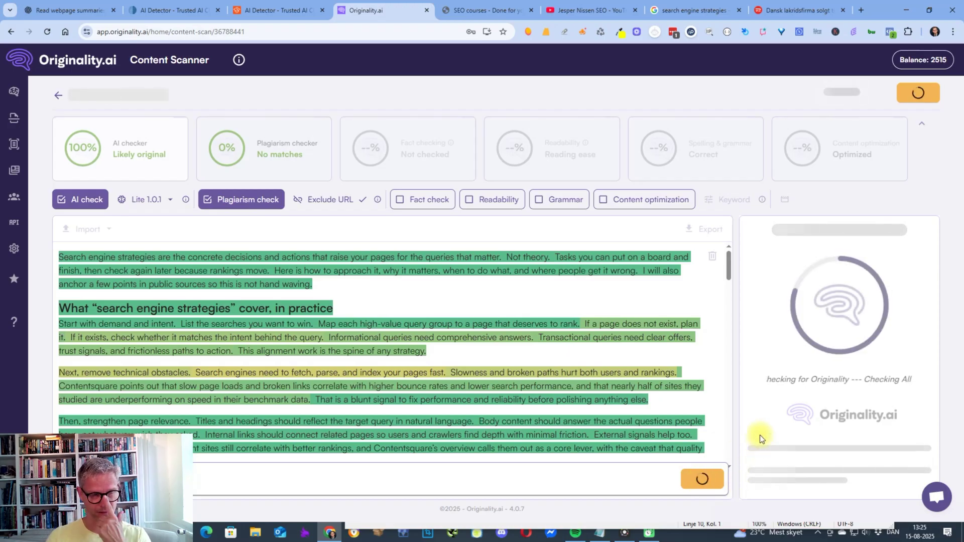
mouse_move(439, 322)
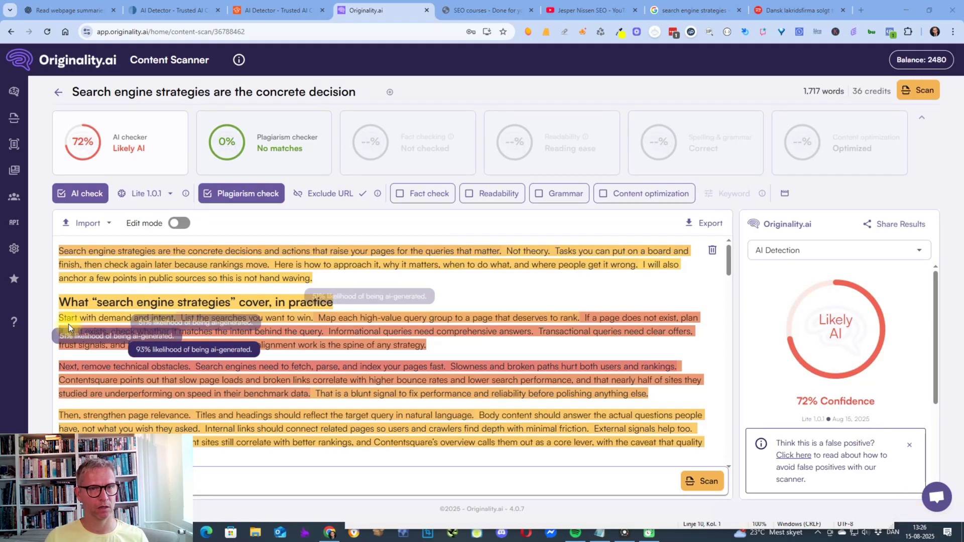
mouse_move(74, 221)
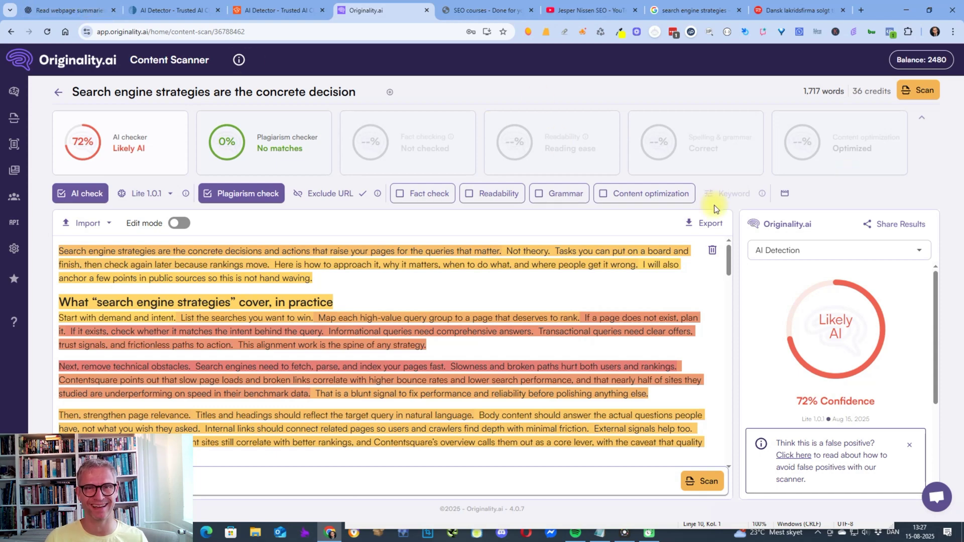
click(182, 10)
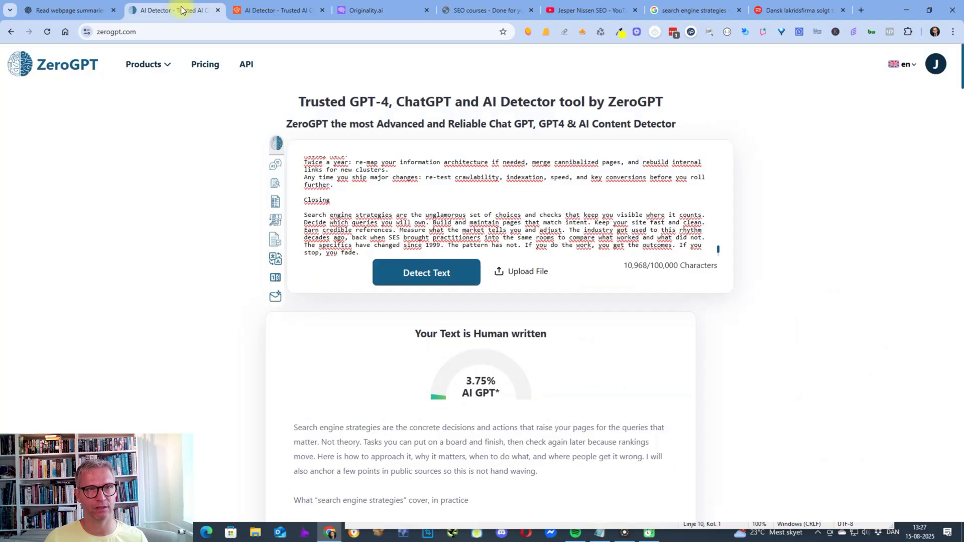
click(277, 11)
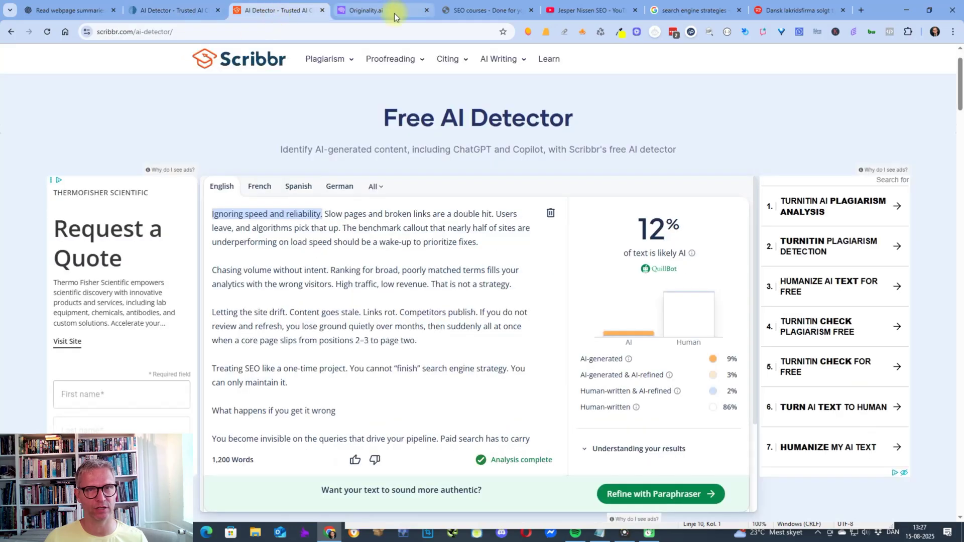
click(378, 11)
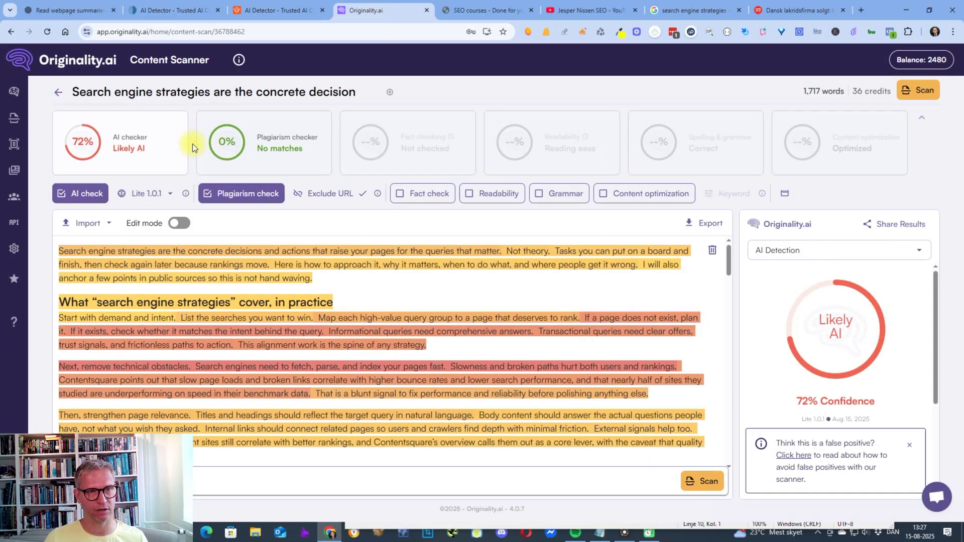
click(155, 196)
click(155, 196)
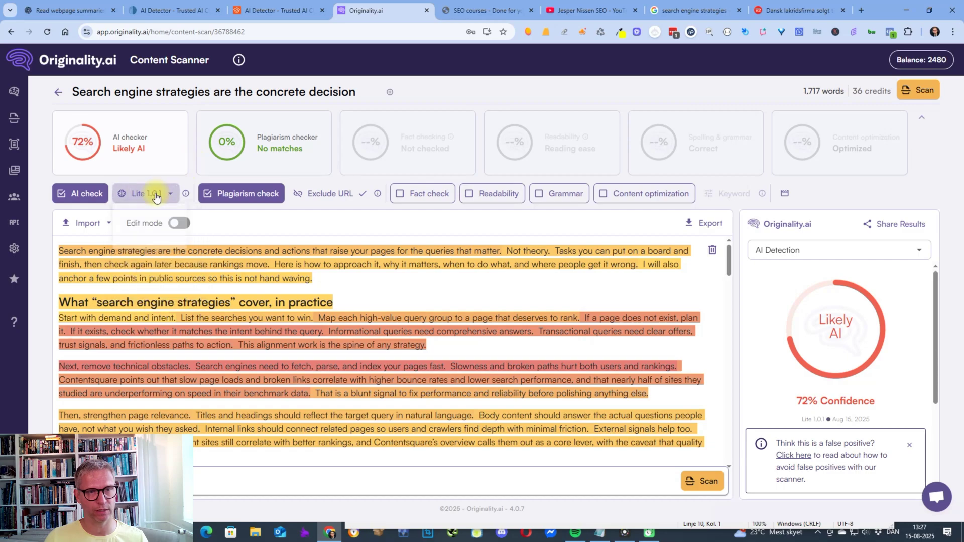